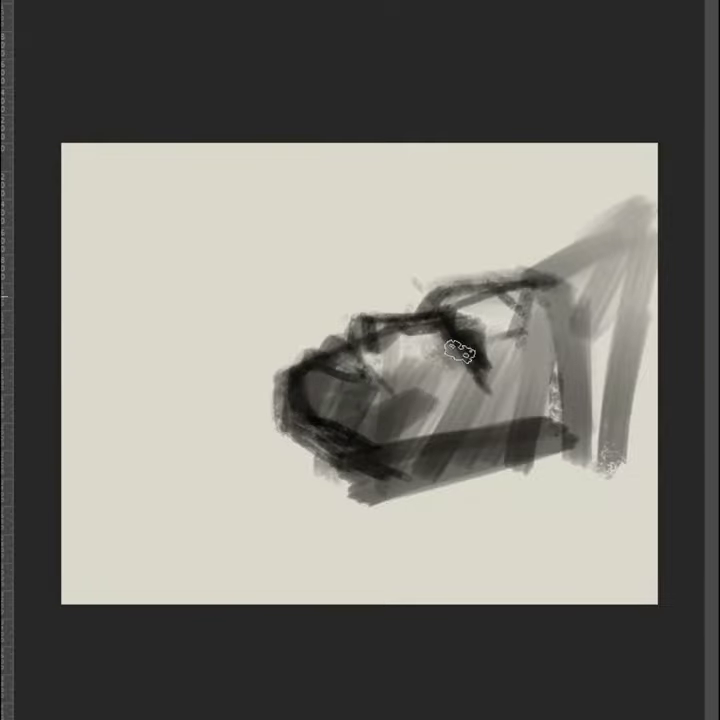
- Block in the canvas with rough grey diagonal, vertical and horizontal brush strokes
drag(372, 598, 399, 501)
drag(250, 515, 330, 505)
drag(514, 289, 574, 238)
drag(380, 400, 450, 450)
drag(340, 475, 217, 519)
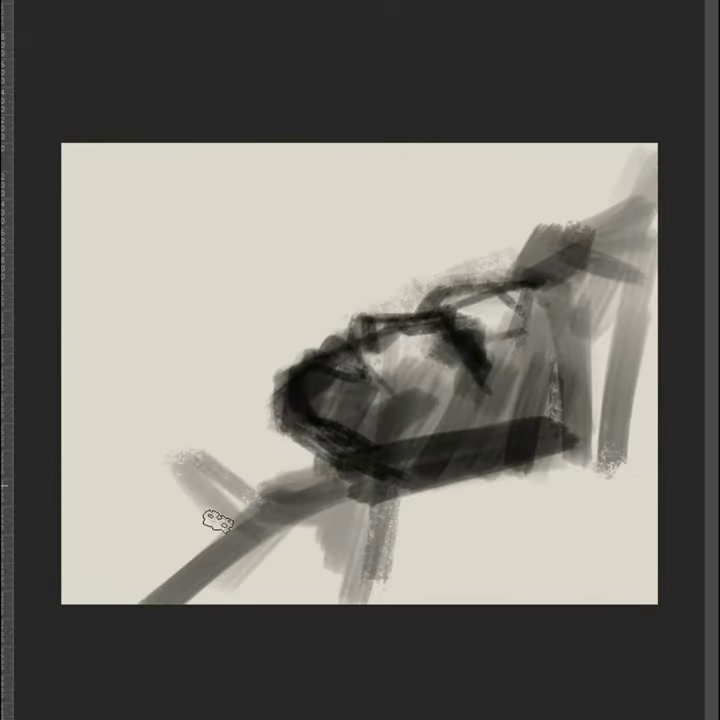
drag(100, 490, 180, 214)
mouse_move(210, 160)
mouse_down()
mouse_move(72, 511)
mouse_move(286, 458)
mouse_up()
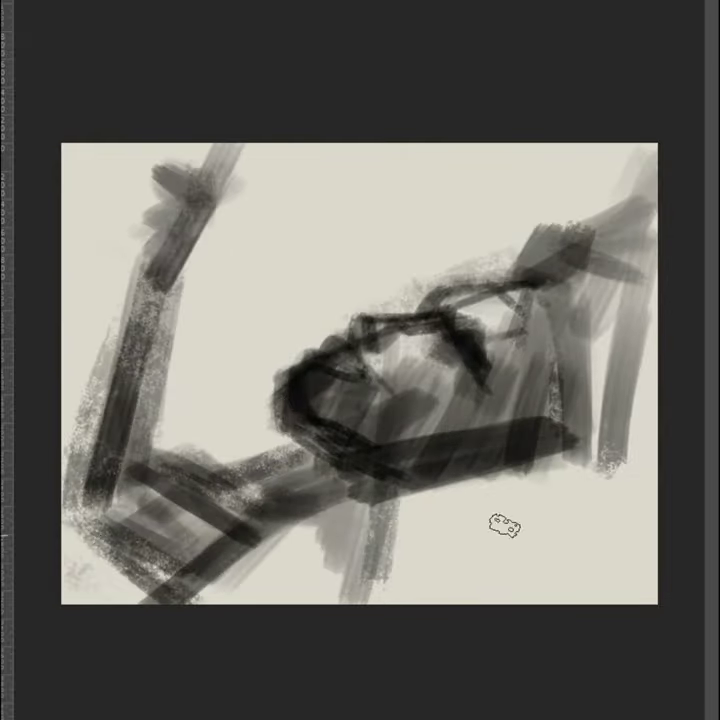
drag(360, 590, 625, 315)
drag(625, 200, 610, 595)
drag(380, 595, 90, 470)
mouse_move(70, 150)
mouse_down()
mouse_move(68, 300)
mouse_move(220, 150)
mouse_up()
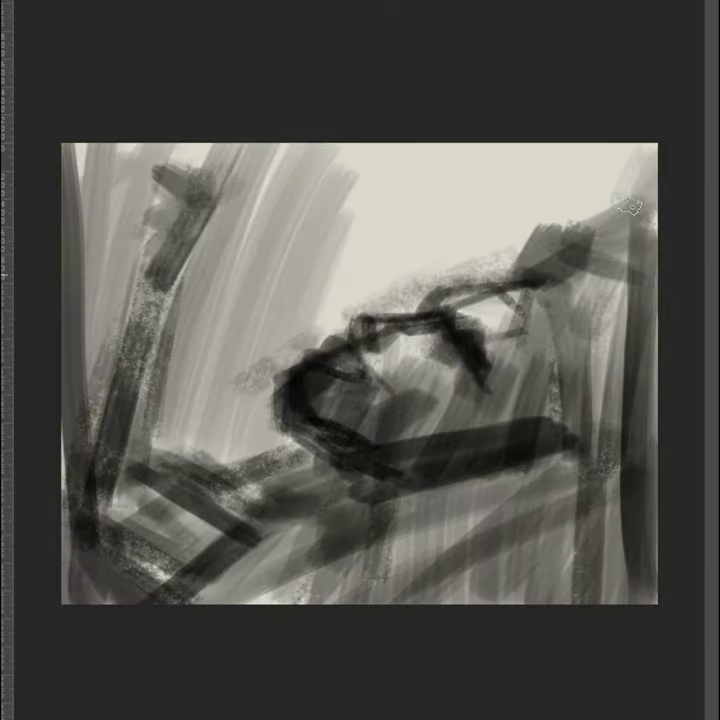
drag(80, 200, 560, 160)
drag(100, 330, 600, 180)
mouse_move(150, 400)
mouse_down()
mouse_move(441, 364)
mouse_move(535, 363)
mouse_up()
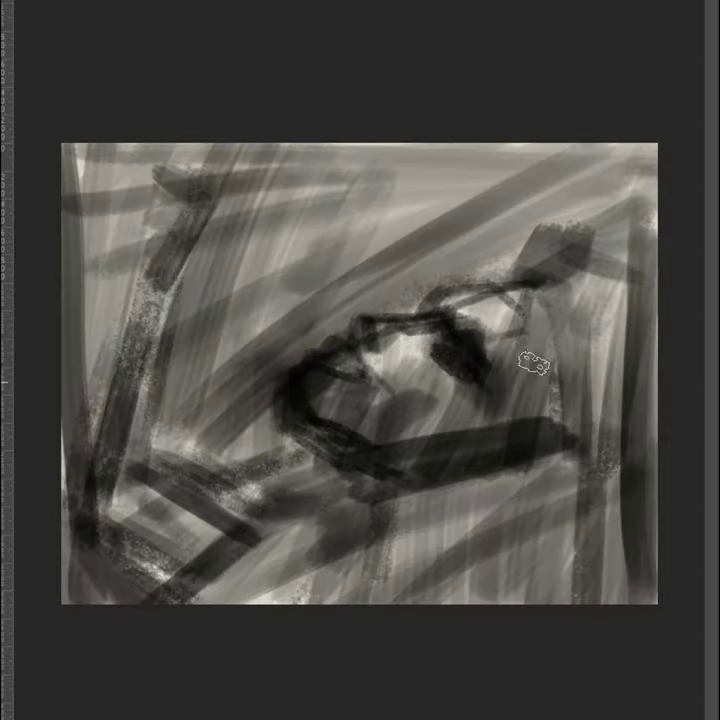
- Darken the face edges, lower corners, right edge and upper background bands
drag(530, 240, 520, 400)
mouse_move(374, 453)
mouse_down()
mouse_move(389, 315)
mouse_move(340, 290)
mouse_move(350, 600)
mouse_up()
drag(150, 600, 345, 509)
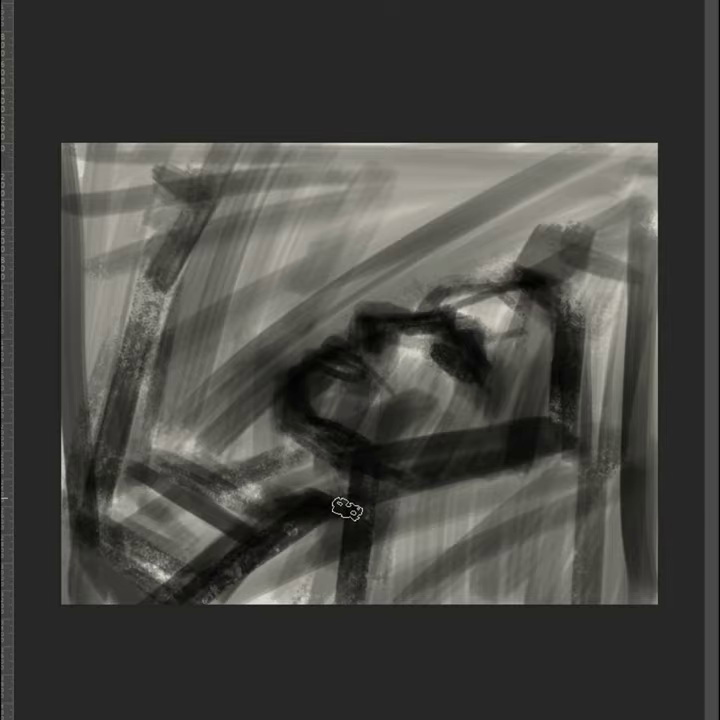
drag(380, 560, 574, 501)
drag(580, 600, 640, 300)
drag(640, 450, 640, 170)
drag(259, 219, 476, 273)
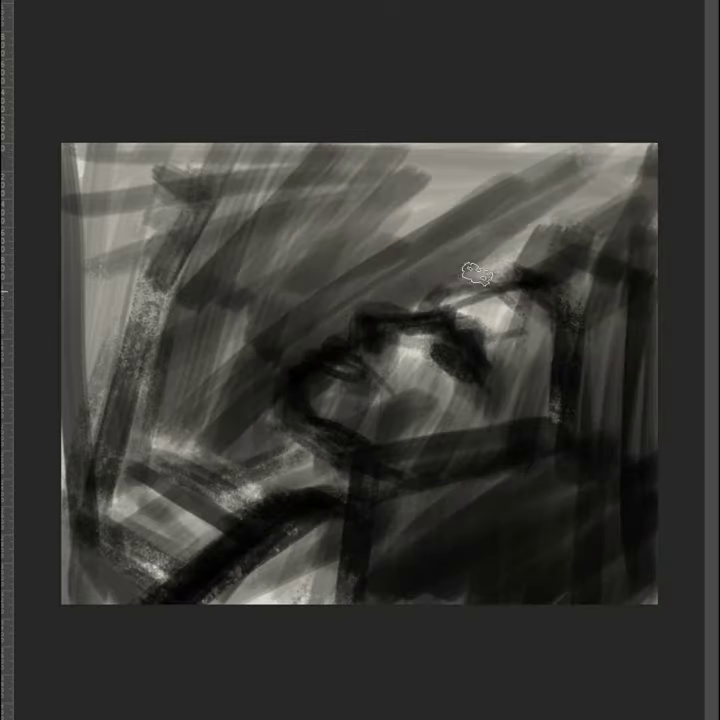
drag(560, 170, 92, 305)
drag(80, 160, 82, 298)
- Paint light highlights on the nose, cheek, brow, face centre and raised arm
drag(344, 373, 458, 368)
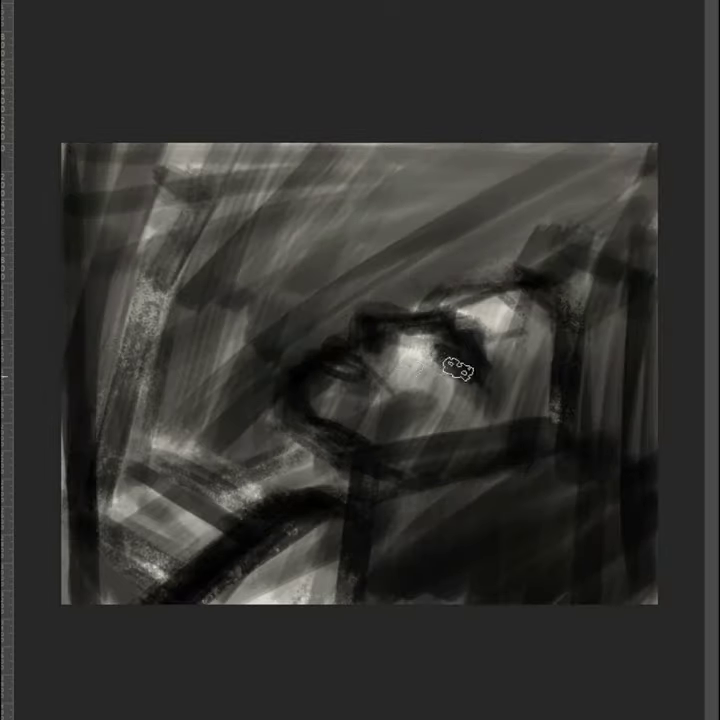
mouse_move(420, 330)
mouse_down()
mouse_move(508, 310)
mouse_move(357, 389)
mouse_move(300, 390)
mouse_up()
mouse_move(133, 511)
mouse_down()
mouse_move(100, 320)
mouse_move(177, 185)
mouse_up()
drag(300, 350, 448, 259)
mouse_move(330, 290)
mouse_down()
mouse_move(390, 323)
mouse_move(430, 318)
mouse_move(466, 362)
mouse_up()
mouse_move(380, 335)
mouse_down()
mouse_move(430, 350)
mouse_move(404, 345)
mouse_up()
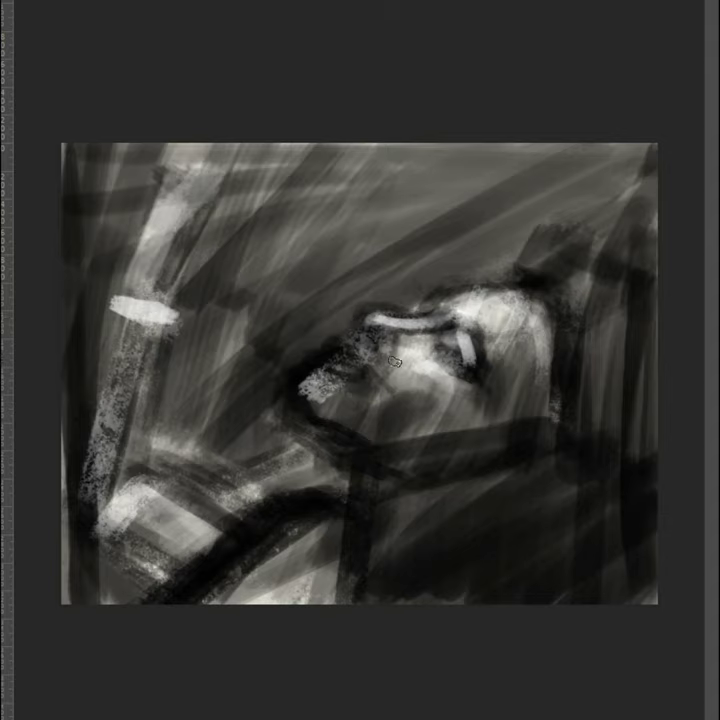
- Highlight the lips, chin, jaw, cheek and the raised arm
mouse_move(332, 335)
mouse_down()
mouse_move(350, 345)
mouse_move(345, 362)
mouse_up()
mouse_move(300, 365)
mouse_down()
mouse_move(310, 410)
mouse_move(370, 462)
mouse_up()
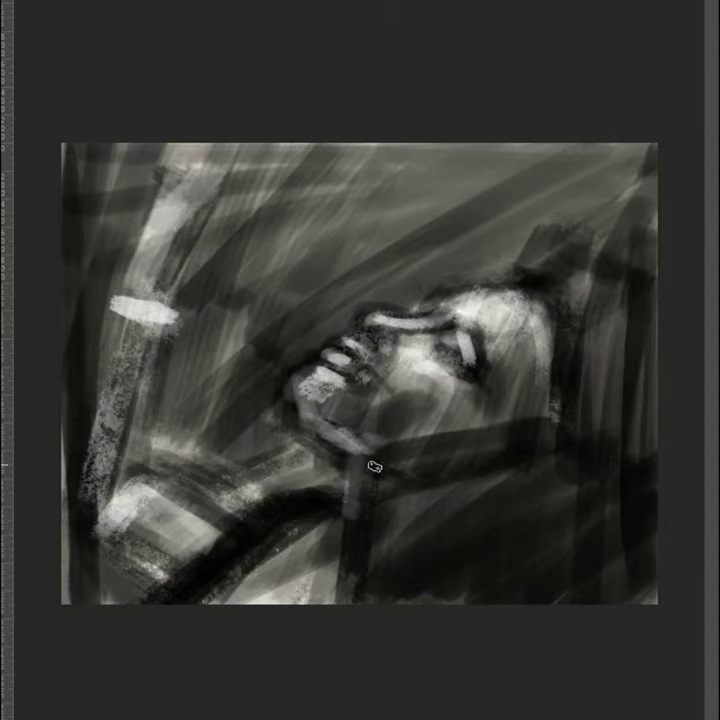
mouse_move(335, 420)
mouse_down()
mouse_move(365, 325)
mouse_move(405, 280)
mouse_up()
drag(410, 340, 470, 295)
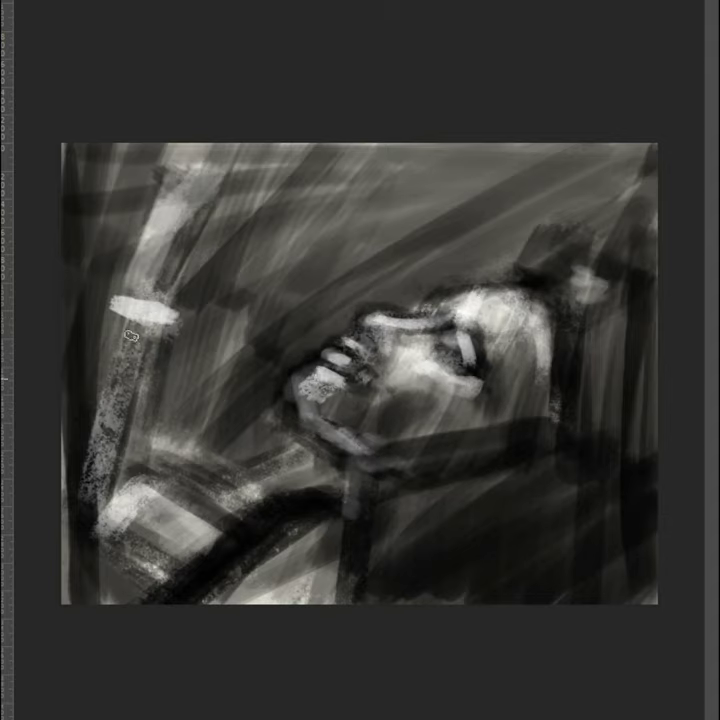
mouse_move(140, 300)
mouse_down()
mouse_move(95, 465)
mouse_move(200, 440)
mouse_up()
mouse_move(100, 430)
mouse_down()
mouse_move(142, 260)
mouse_move(185, 155)
mouse_up()
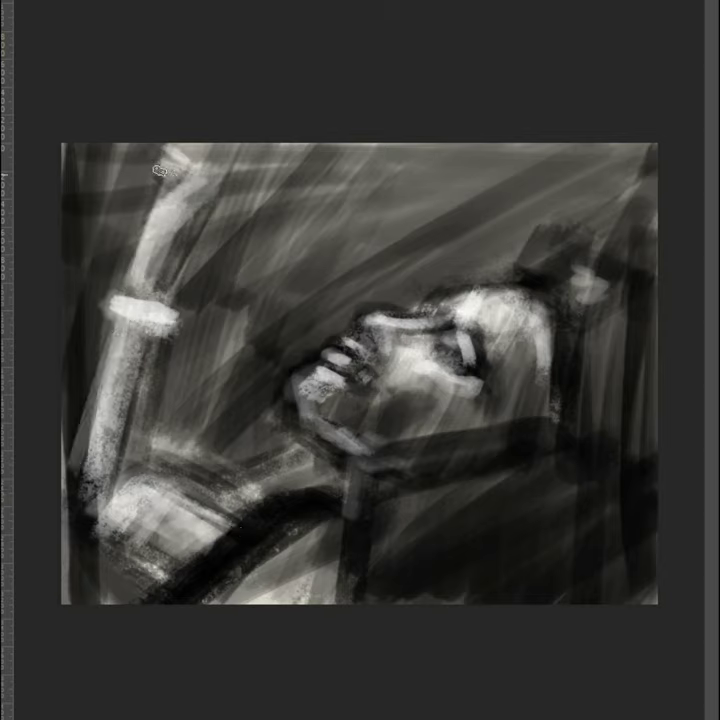
mouse_move(120, 475)
mouse_down()
mouse_move(175, 440)
mouse_move(230, 420)
mouse_move(157, 307)
mouse_move(182, 238)
mouse_move(198, 156)
mouse_move(92, 317)
mouse_move(116, 593)
mouse_move(149, 447)
mouse_move(124, 476)
mouse_move(161, 567)
mouse_move(183, 487)
mouse_move(88, 174)
mouse_move(329, 305)
mouse_move(299, 487)
mouse_move(261, 579)
mouse_up()
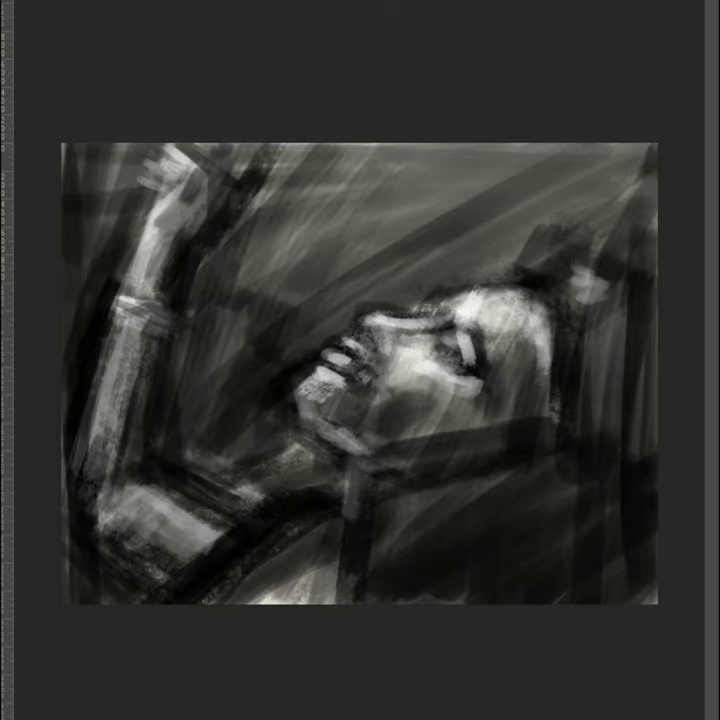
- Darken the forehead, lower face, hairline and top of the head
mouse_move(350, 330)
mouse_down()
mouse_move(420, 315)
mouse_move(426, 333)
mouse_move(383, 300)
mouse_up()
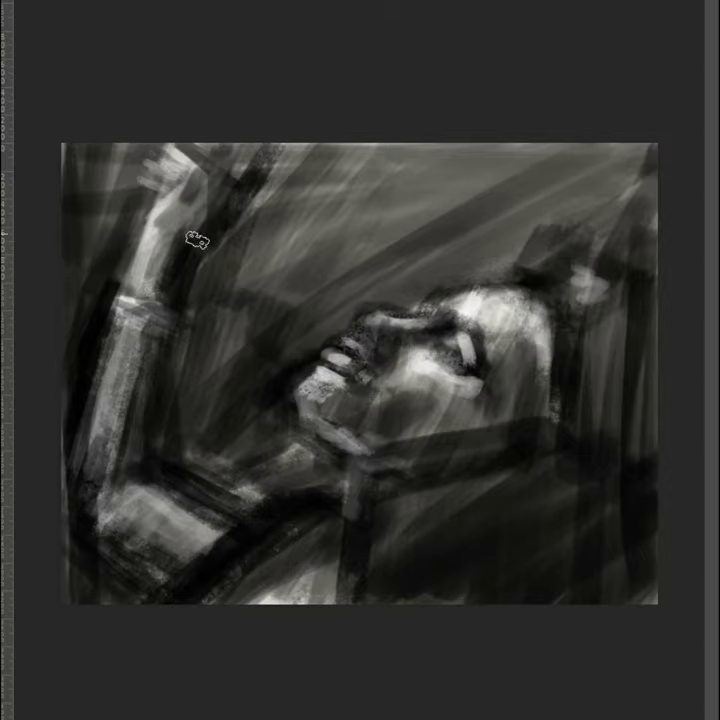
mouse_move(197, 241)
mouse_down()
mouse_move(354, 437)
mouse_move(450, 389)
mouse_move(509, 402)
mouse_up()
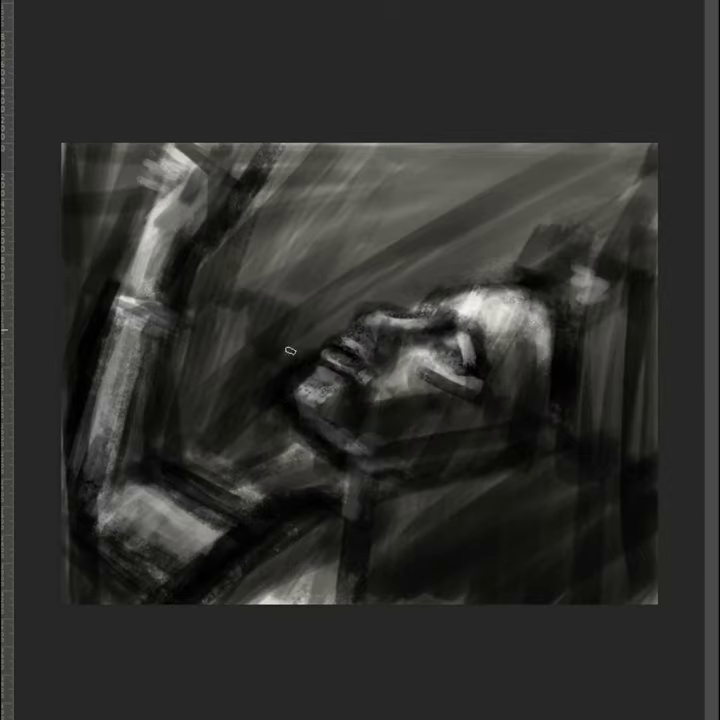
drag(366, 333, 455, 262)
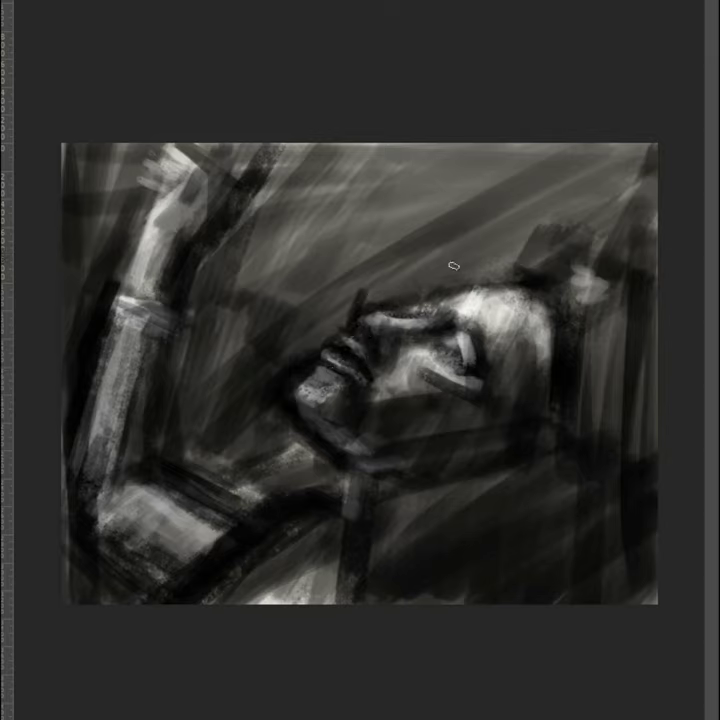
drag(355, 290, 382, 349)
mouse_move(430, 328)
mouse_down()
mouse_move(443, 302)
mouse_move(482, 270)
mouse_up()
- Deepen shadows in the eye socket, along the brow and around nose and mouth
mouse_move(405, 340)
mouse_down()
mouse_move(432, 310)
mouse_move(490, 341)
mouse_up()
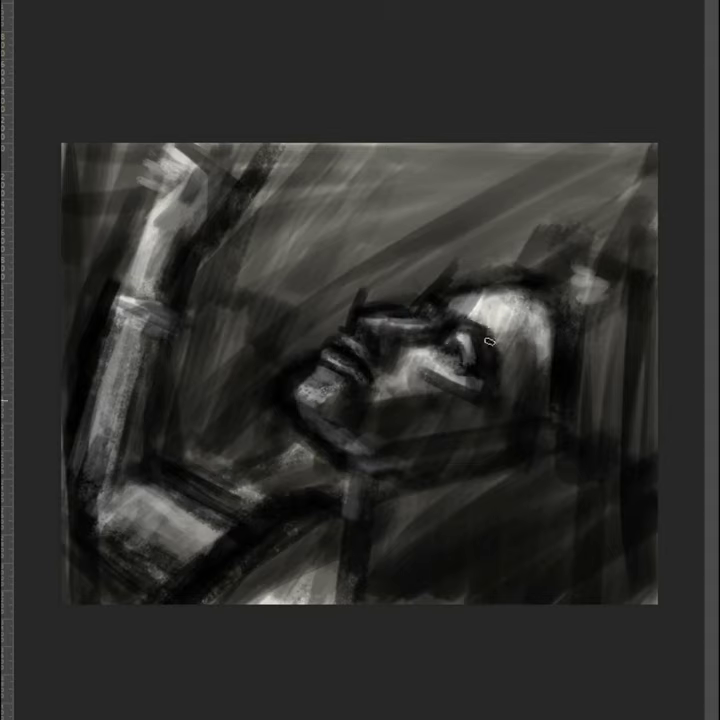
drag(440, 295, 490, 370)
drag(395, 335, 447, 344)
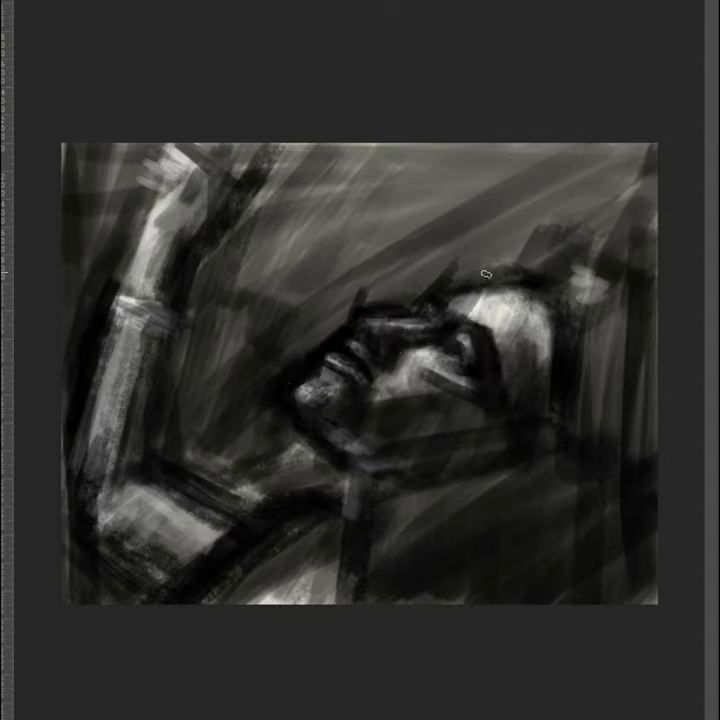
mouse_move(351, 389)
mouse_down()
mouse_move(368, 392)
mouse_move(387, 367)
mouse_up()
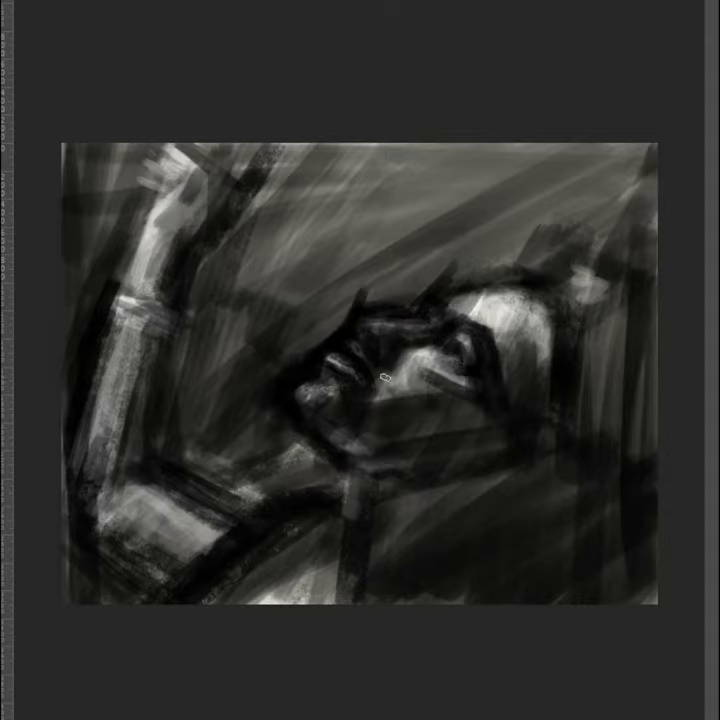
scroll(487, 350, up, 3)
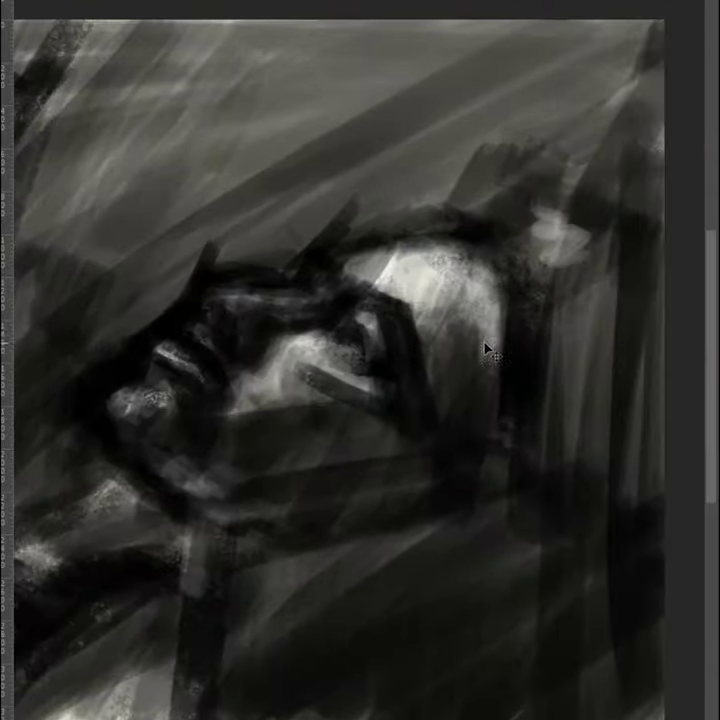
- Highlight the lips and nose tip, then add light strokes around the eyes
mouse_move(165, 350)
mouse_down()
mouse_move(210, 372)
mouse_move(205, 385)
mouse_up()
mouse_move(115, 410)
mouse_down()
mouse_move(153, 390)
mouse_move(180, 450)
mouse_up()
right_click(317, 246)
key(Escape)
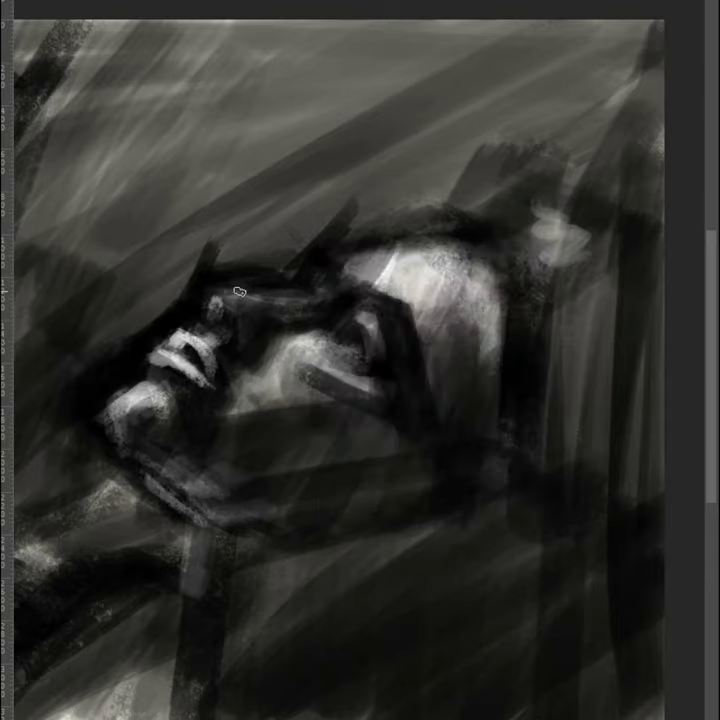
drag(238, 291, 235, 330)
drag(340, 385, 305, 373)
drag(365, 320, 378, 380)
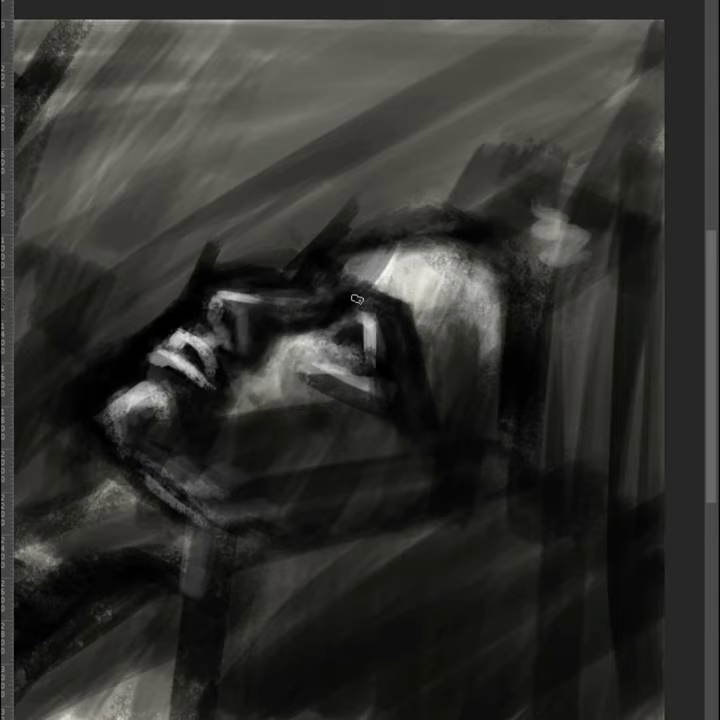
- Lighten the brow, eyelid, cheek, forehead and upper edges of the head
drag(240, 270, 325, 262)
drag(150, 350, 170, 400)
drag(235, 325, 290, 390)
mouse_move(290, 275)
mouse_down()
mouse_move(315, 230)
mouse_move(385, 238)
mouse_move(388, 290)
mouse_up()
drag(478, 262, 490, 335)
mouse_move(300, 340)
mouse_down()
mouse_move(383, 382)
mouse_move(408, 418)
mouse_up()
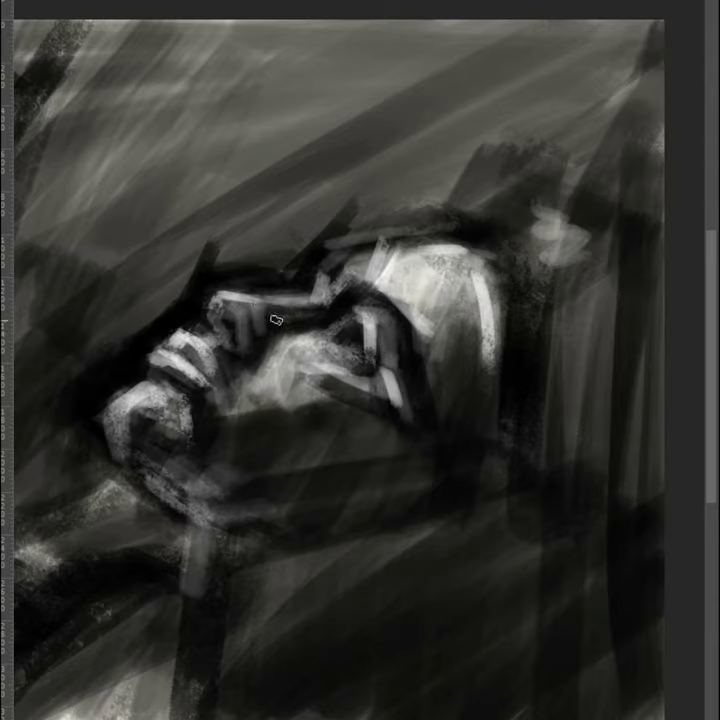
drag(368, 378, 303, 372)
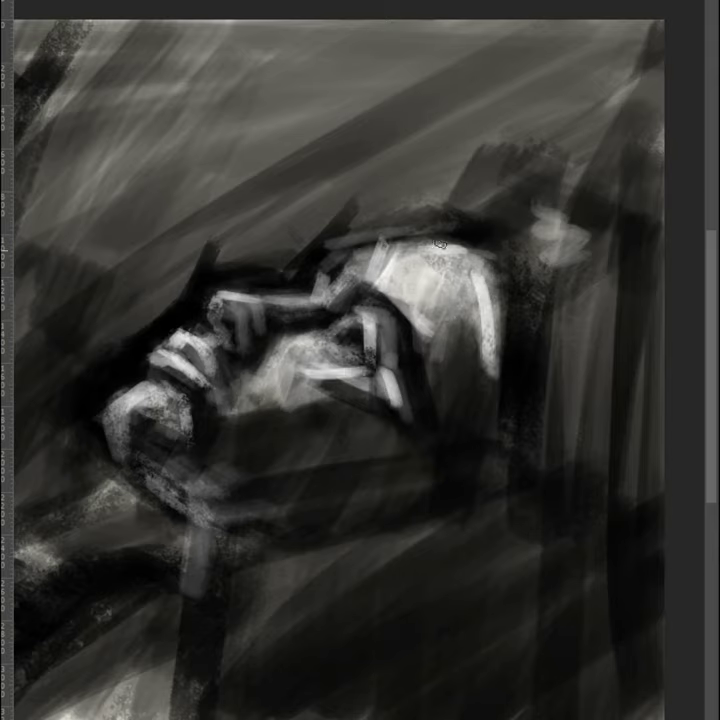
drag(275, 218, 85, 360)
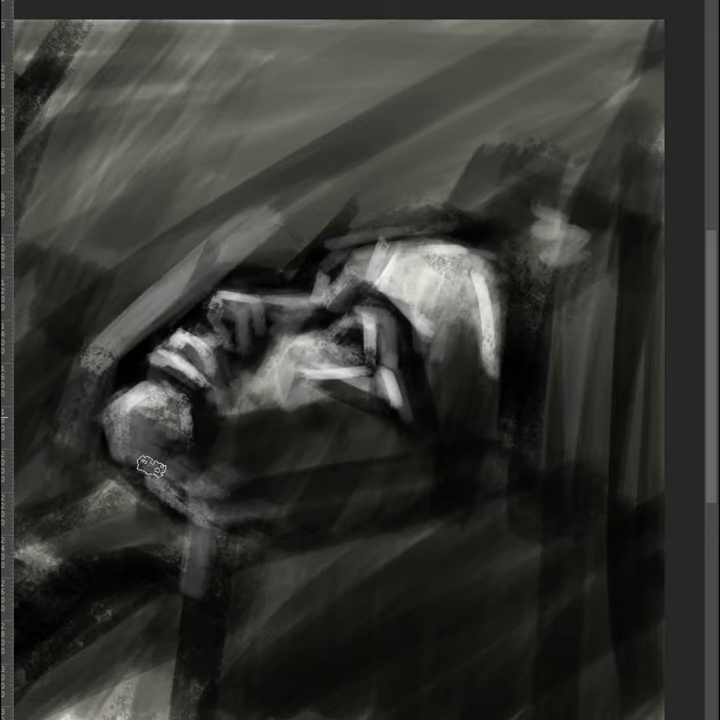
drag(527, 175, 480, 195)
drag(574, 337, 615, 322)
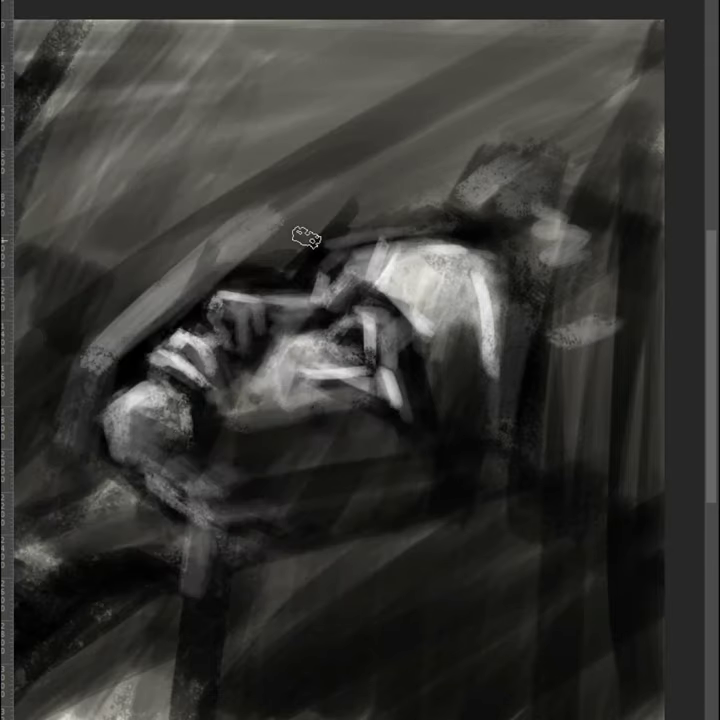
- Switch to a different brush preset and paint light strokes around mouth and chin
right_click(400, 310)
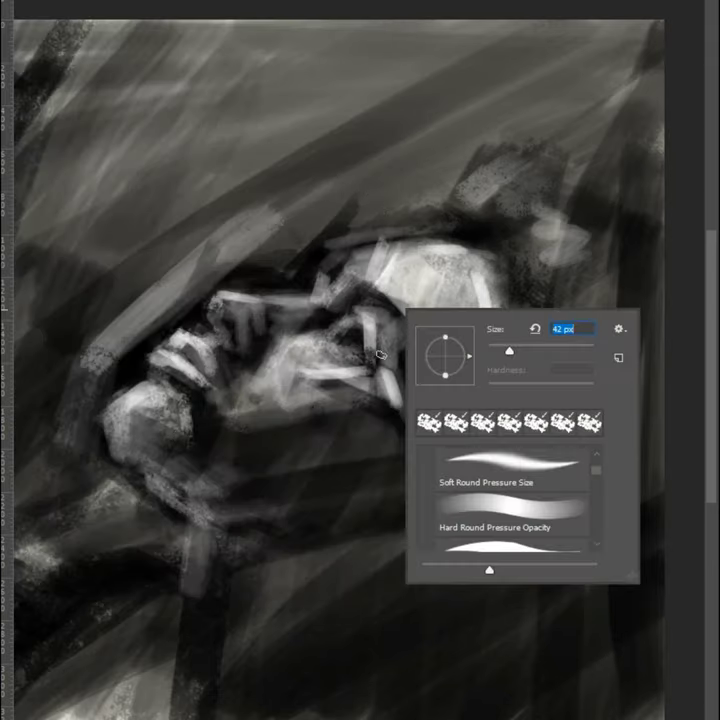
click(330, 318)
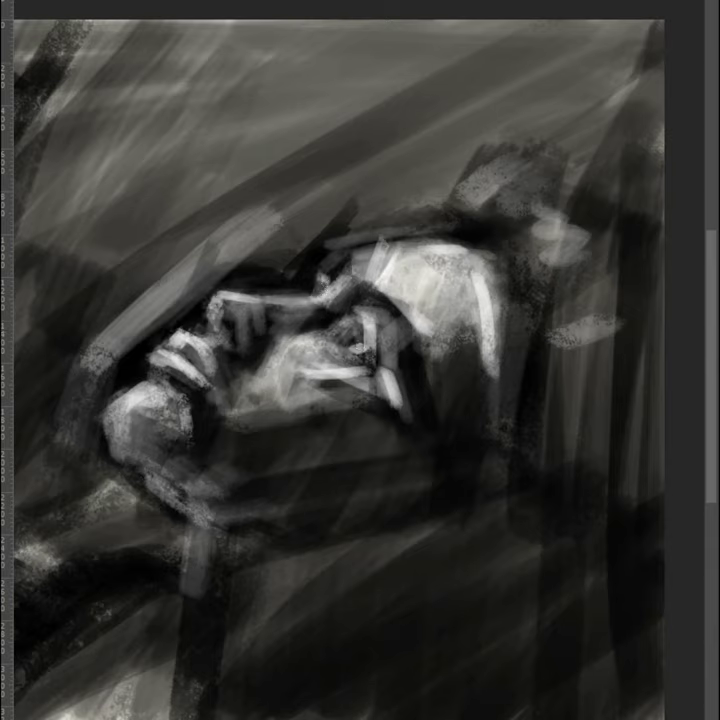
right_click(396, 305)
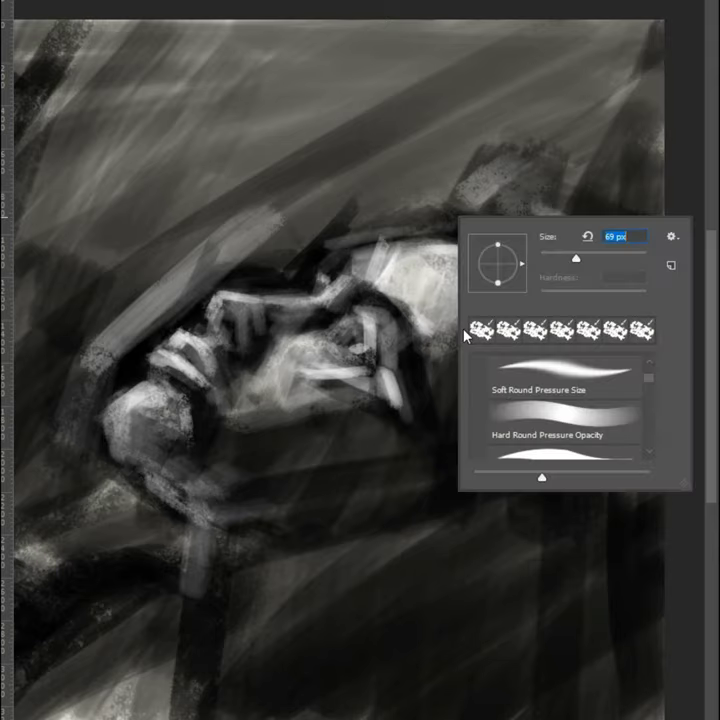
click(466, 333)
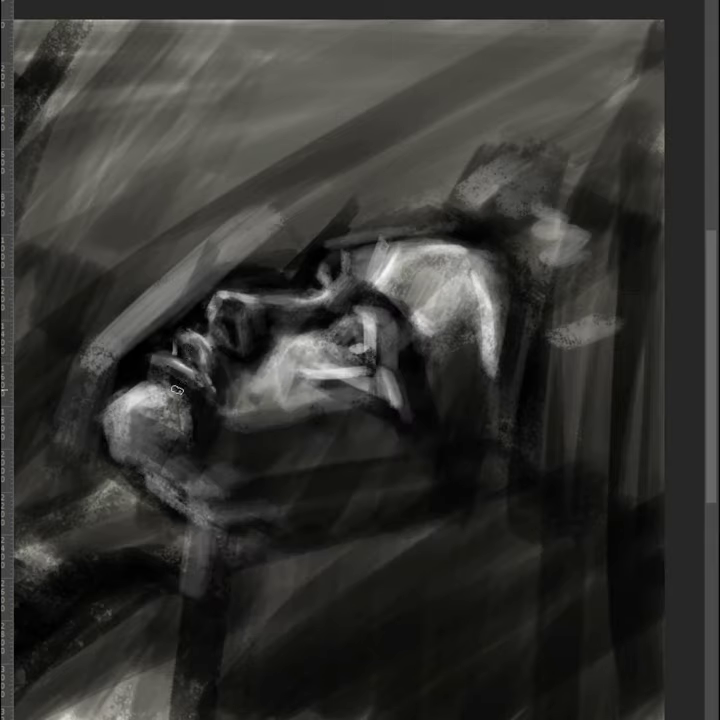
drag(176, 390, 190, 365)
- Resize the brush and darken the lit chin with shadow strokes
right_click(226, 374)
key(Escape)
right_click(203, 400)
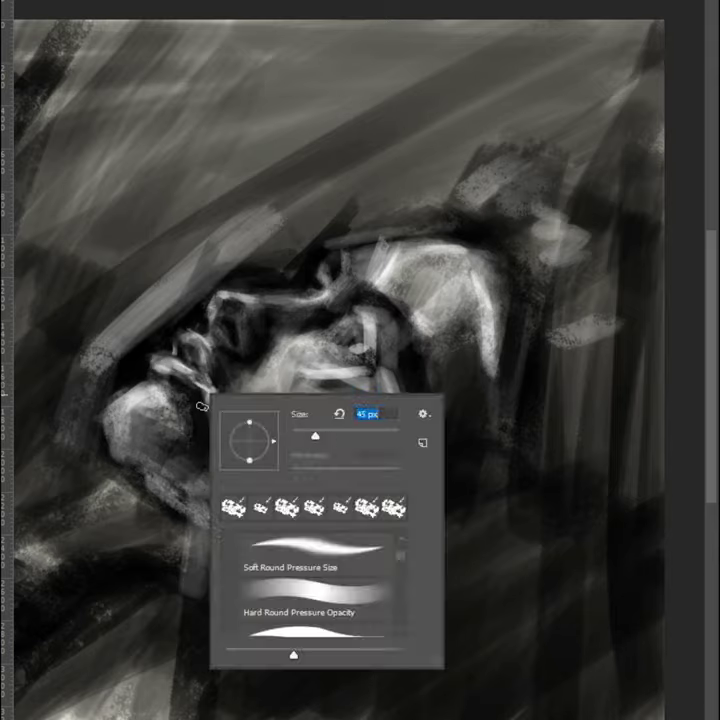
key(Escape)
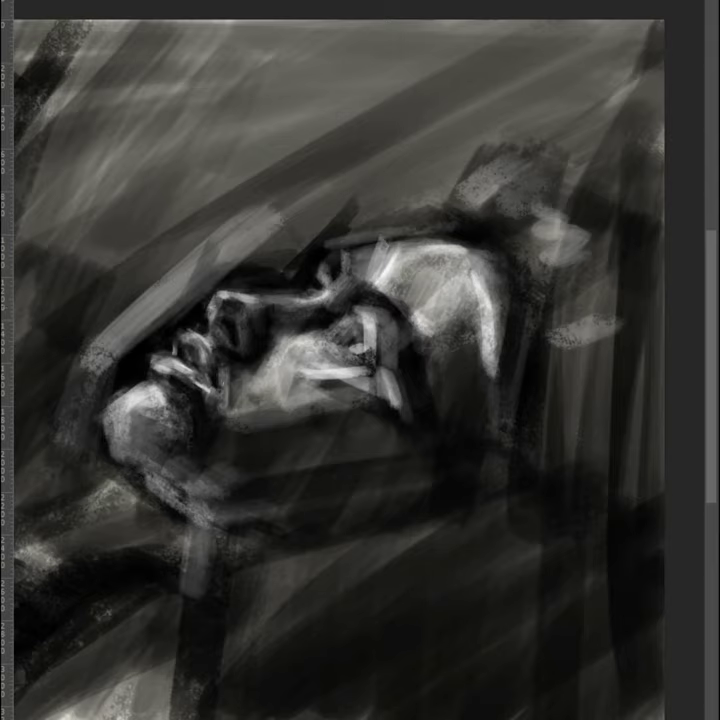
drag(137, 431, 170, 415)
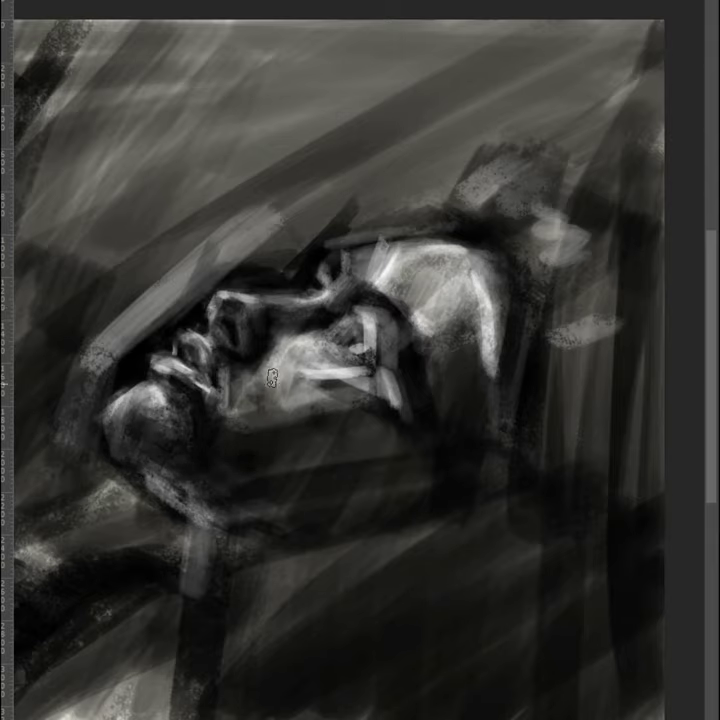
- Paint a dark stroke along the top of the forehead, then adjust the brush
right_click(345, 292)
key(Escape)
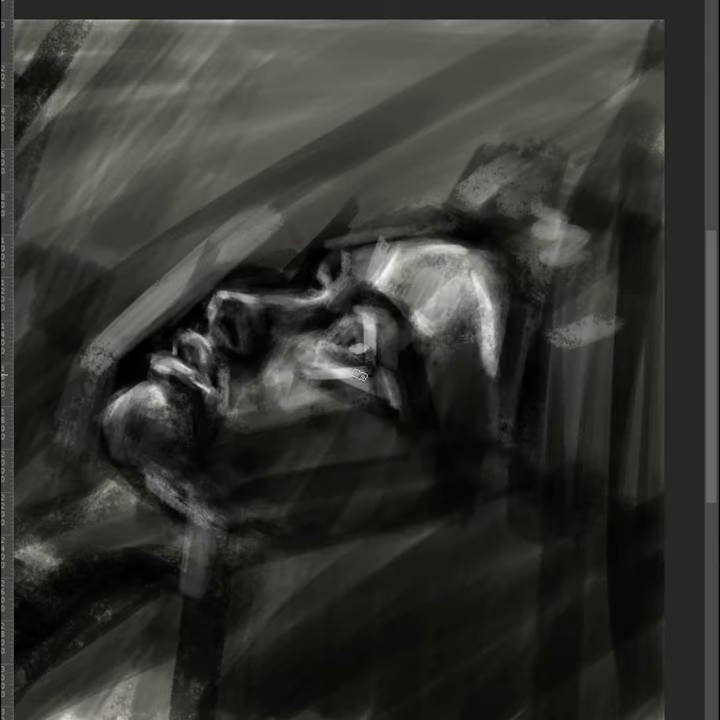
drag(328, 242, 421, 209)
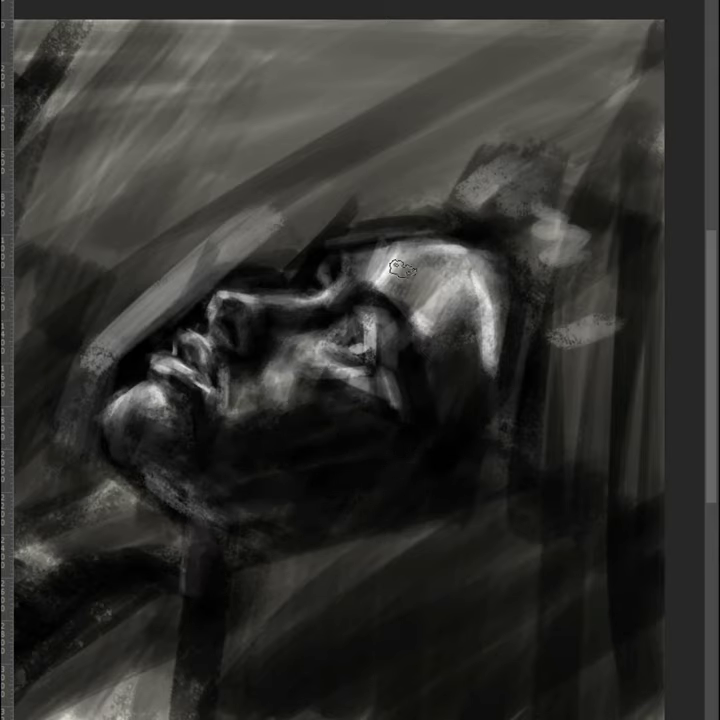
right_click(426, 330)
click(372, 300)
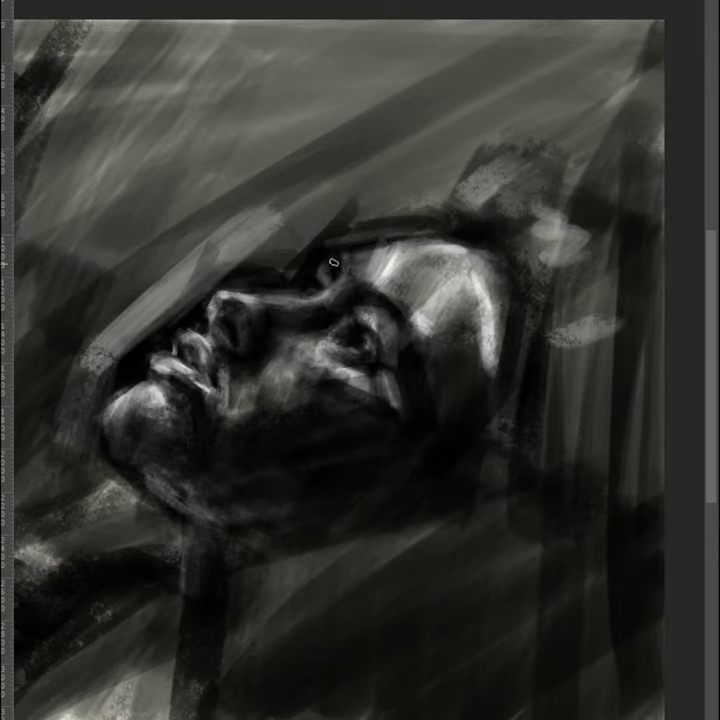
- Darken the nose shading and cover the bright right-temple highlight
scroll(397, 392, up, 2)
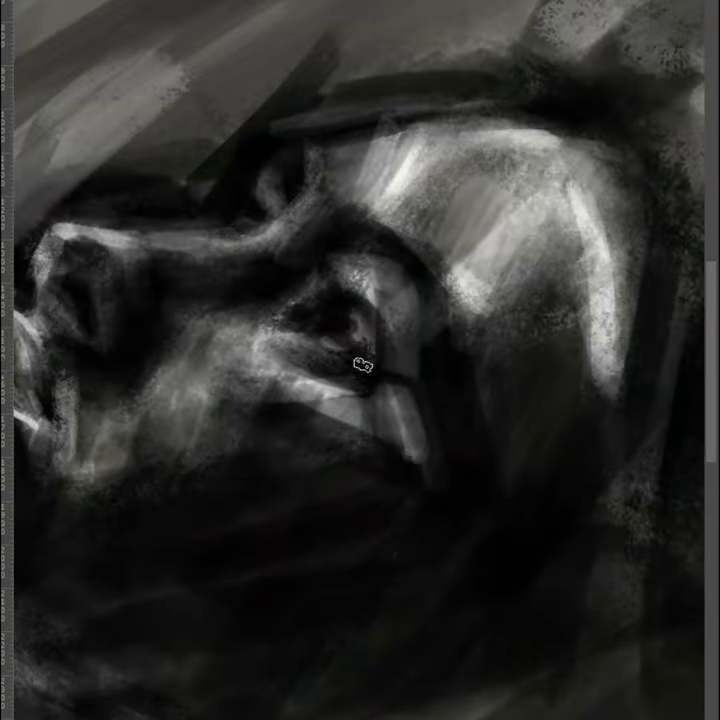
scroll(330, 337, down, 1)
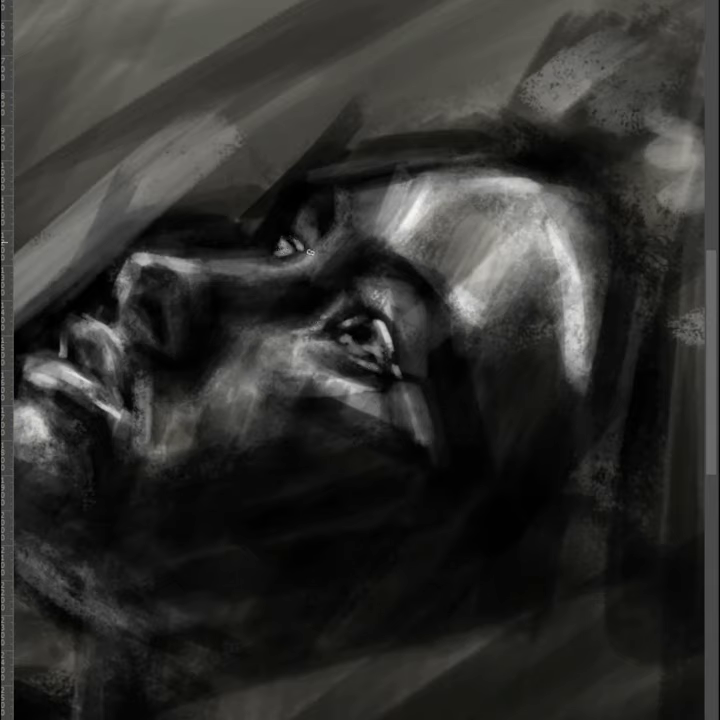
drag(132, 315, 151, 296)
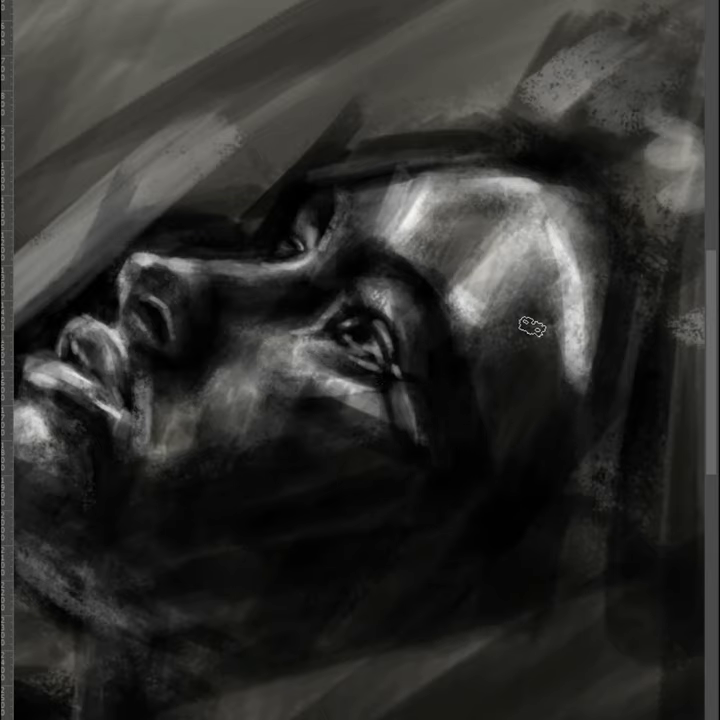
drag(570, 370, 585, 220)
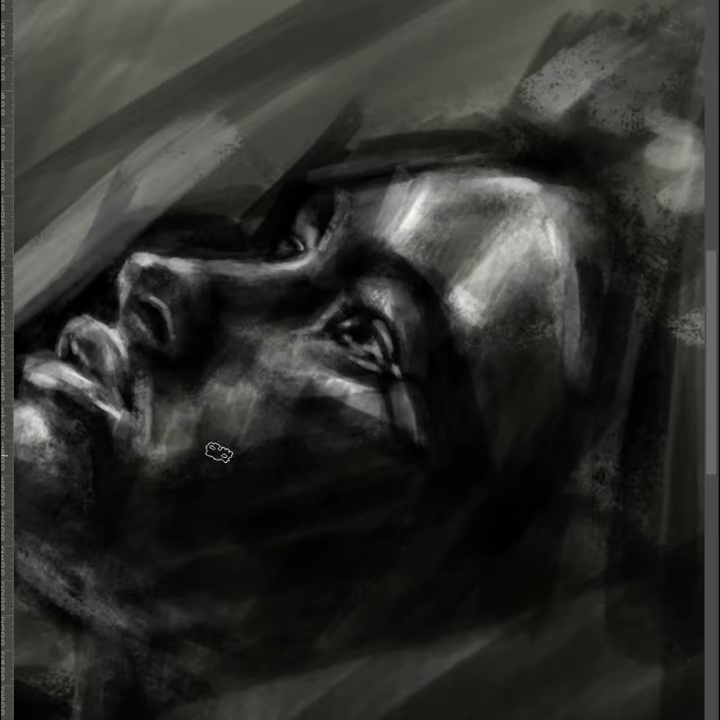
- Darken the hair above and left of the face, then softly darken the forehead
key(ctrl+minus)
mouse_move(132, 460)
mouse_down()
mouse_move(238, 300)
mouse_move(546, 210)
mouse_up()
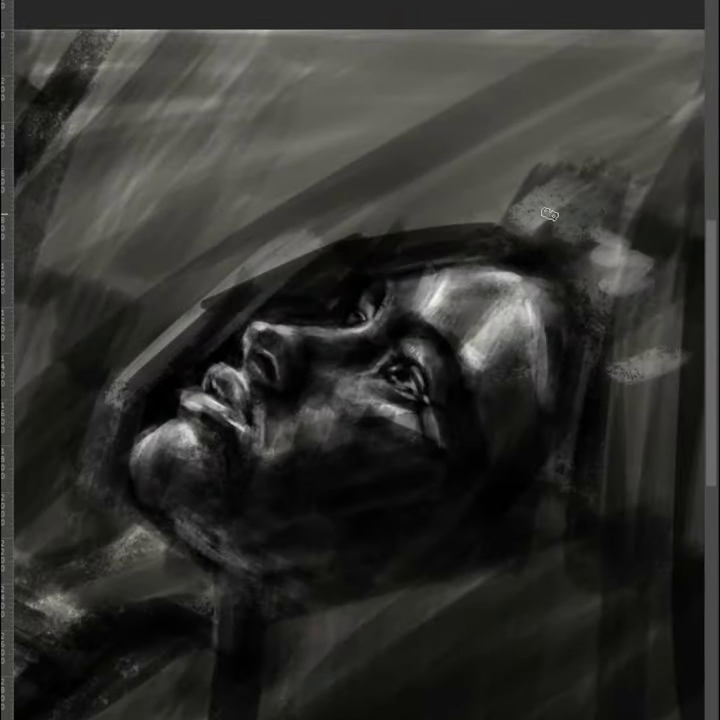
mouse_move(100, 480)
mouse_down()
mouse_move(145, 339)
mouse_move(291, 177)
mouse_up()
right_click(226, 399)
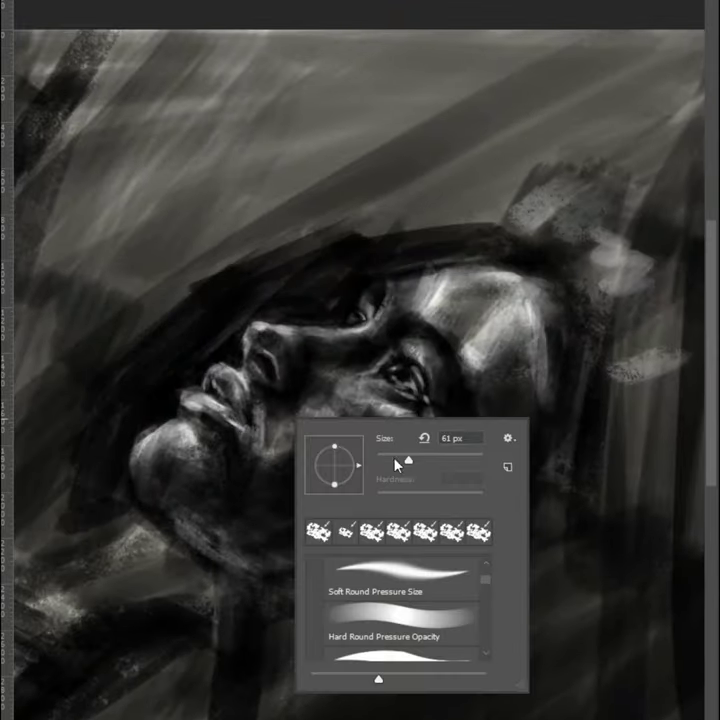
key(Return)
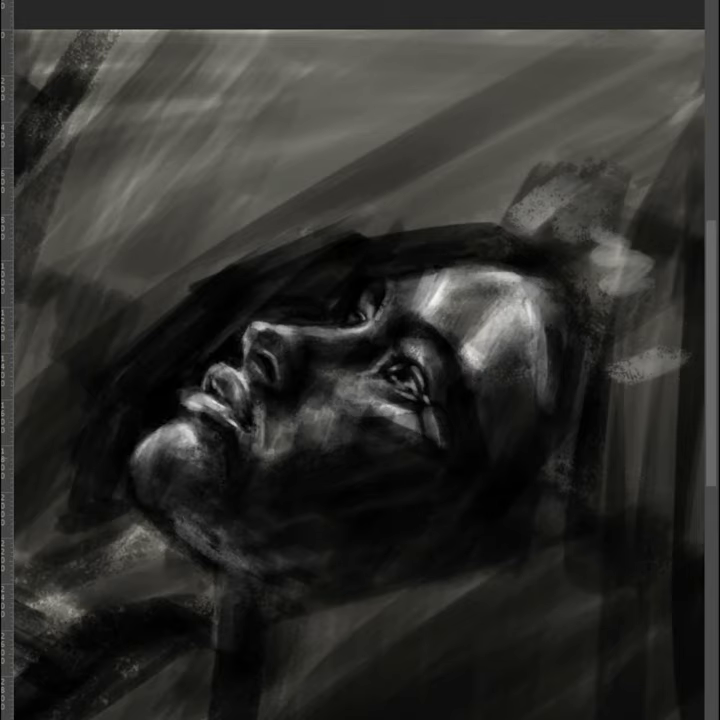
right_click(535, 405)
key(Return)
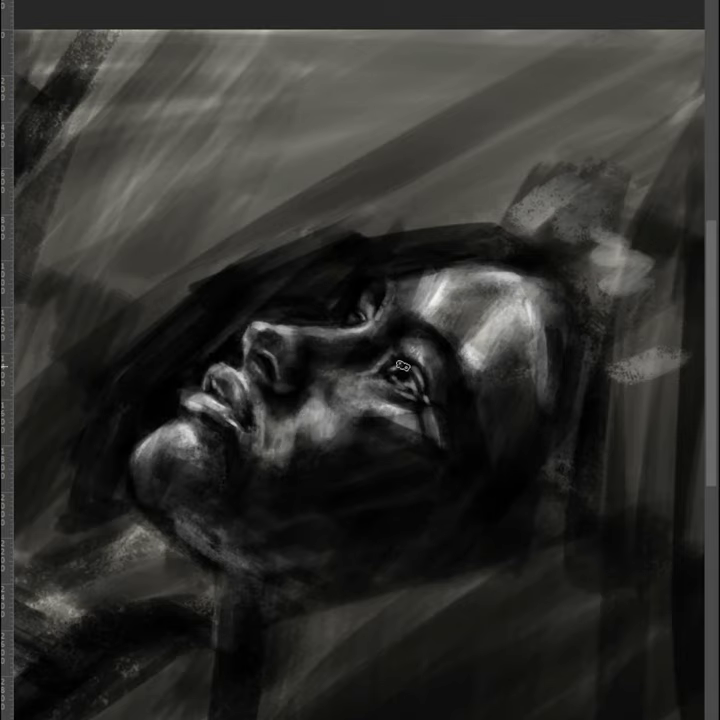
mouse_move(491, 278)
mouse_down()
mouse_move(468, 272)
mouse_move(505, 175)
mouse_up()
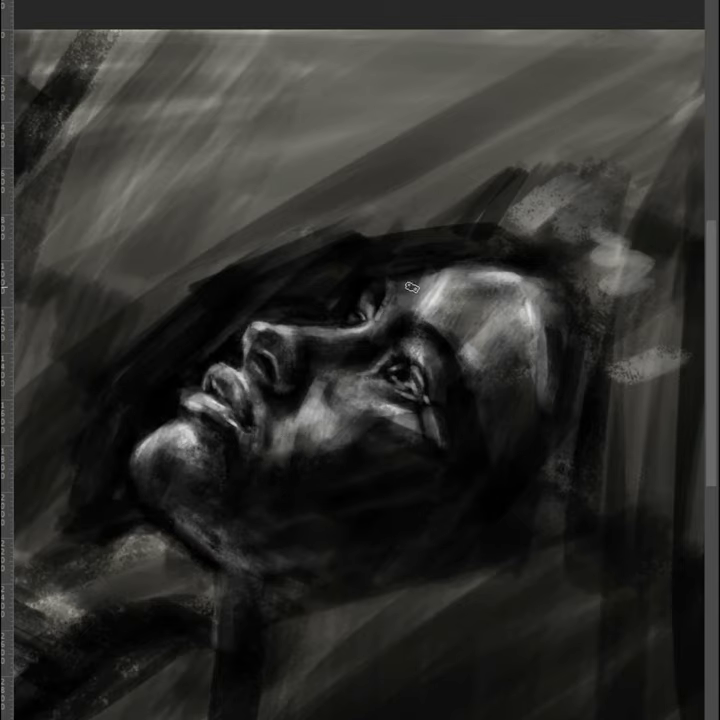
- Zoom out and wash the upper-left background in near-black strokes
scroll(385, 262, up, 1)
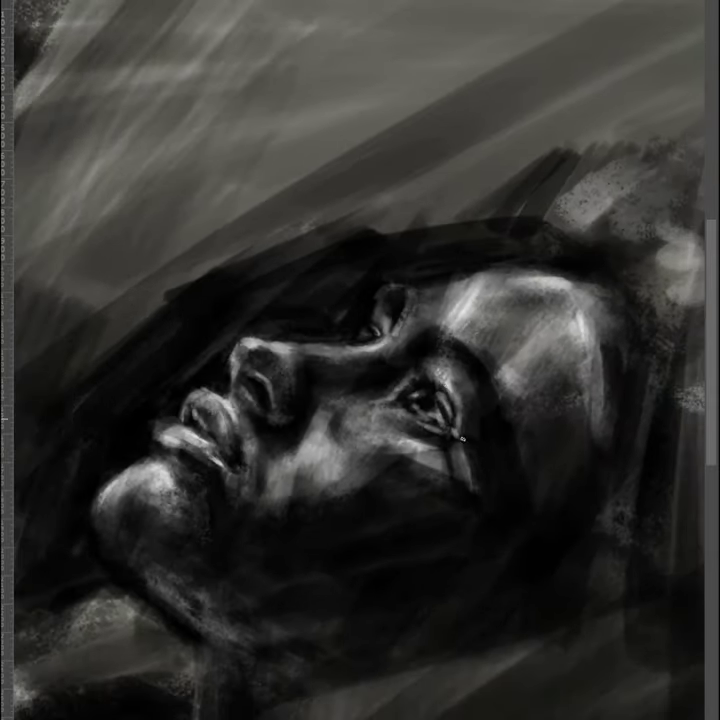
right_click(456, 386)
key(Escape)
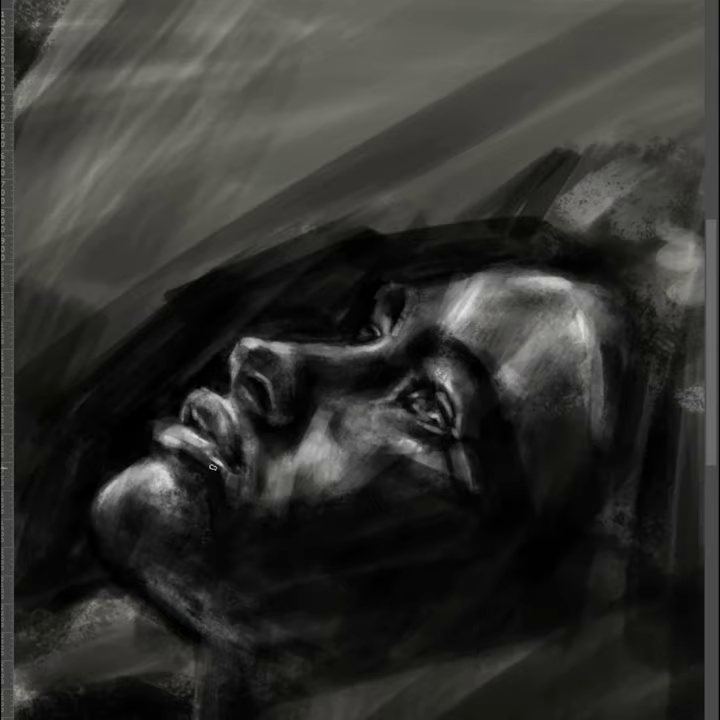
key(ctrl+minus)
right_click(340, 385)
mouse_move(200, 250)
mouse_down()
mouse_move(257, 260)
mouse_move(420, 230)
mouse_up()
mouse_move(150, 530)
mouse_down()
mouse_move(217, 458)
mouse_move(172, 524)
mouse_move(206, 244)
mouse_move(236, 216)
mouse_move(330, 260)
mouse_move(569, 148)
mouse_move(707, 182)
mouse_up()
right_click(460, 295)
- Darken the background left of the arm and add light speckled strokes across the forearm
mouse_move(177, 408)
mouse_down()
mouse_move(204, 246)
mouse_move(45, 241)
mouse_move(170, 620)
mouse_up()
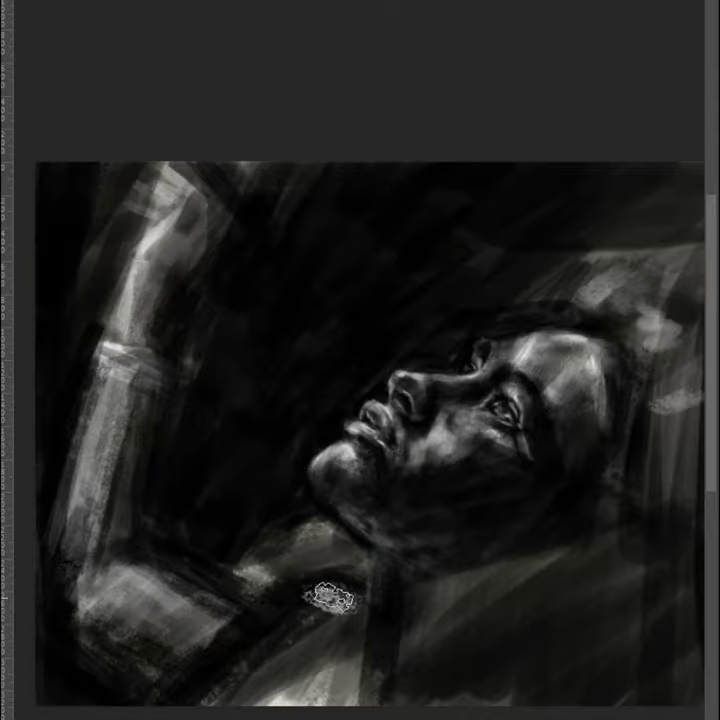
mouse_move(329, 595)
mouse_down()
mouse_move(366, 683)
mouse_move(598, 497)
mouse_move(579, 267)
mouse_up()
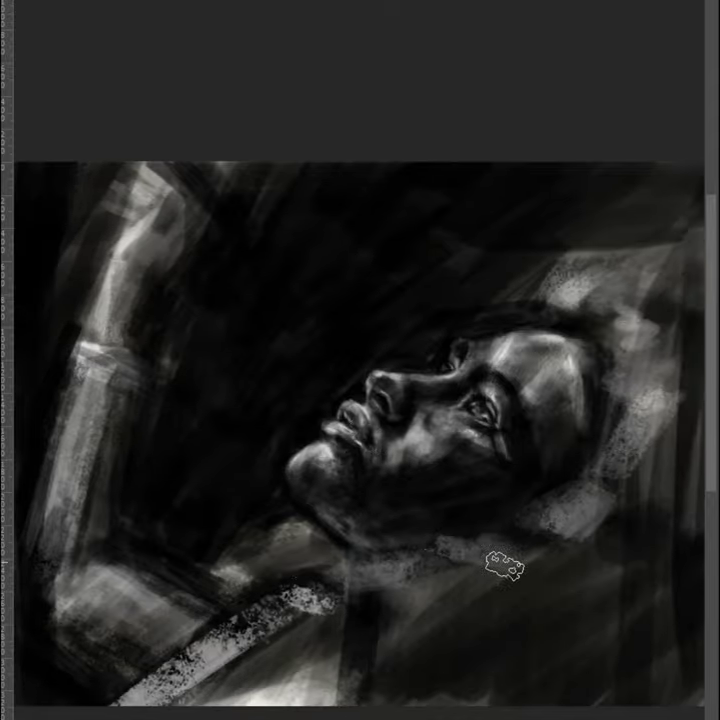
mouse_move(503, 564)
mouse_down()
mouse_move(456, 588)
mouse_move(409, 537)
mouse_up()
mouse_move(676, 546)
mouse_down()
mouse_move(61, 575)
mouse_move(161, 330)
mouse_move(97, 500)
mouse_up()
drag(100, 345, 140, 362)
- Paint white bracelet stripes across the forearm and upper wrist with a smaller brush
right_click(130, 378)
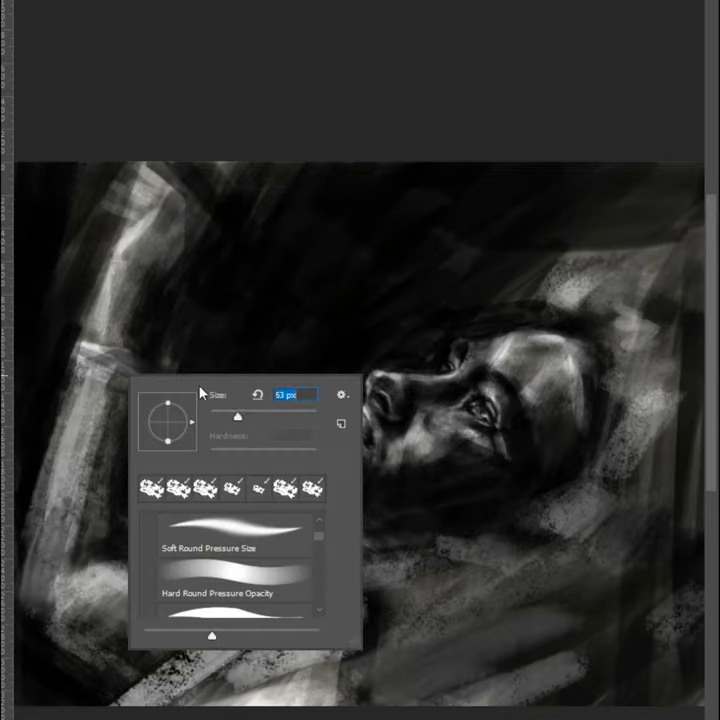
key(Escape)
mouse_move(80, 355)
mouse_down()
mouse_move(138, 370)
mouse_move(116, 262)
mouse_move(158, 207)
mouse_up()
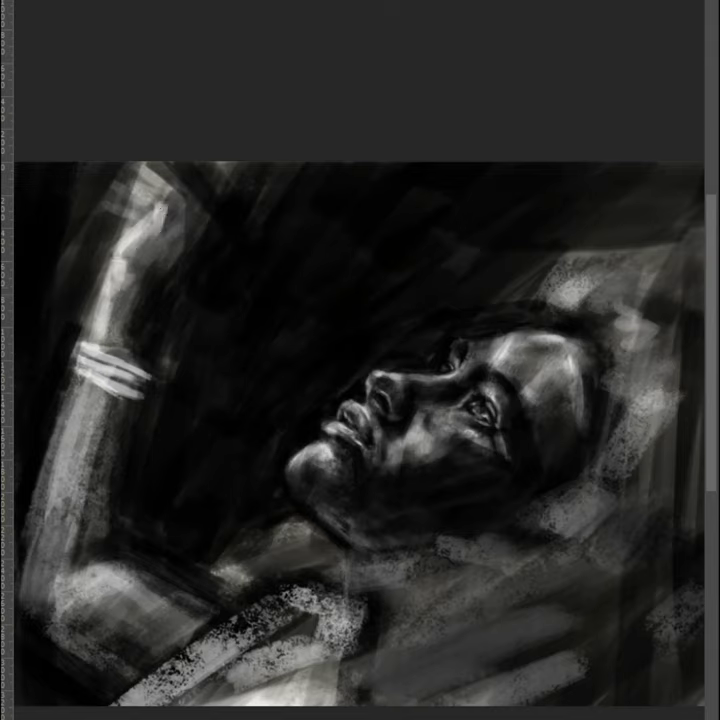
mouse_move(115, 186)
mouse_down()
mouse_move(152, 206)
mouse_move(175, 194)
mouse_up()
- Reshape the raised hand's fingers, wrist and forearm using progressively smaller dark brushes
mouse_move(131, 234)
mouse_down()
mouse_move(138, 200)
mouse_move(143, 214)
mouse_move(120, 240)
mouse_up()
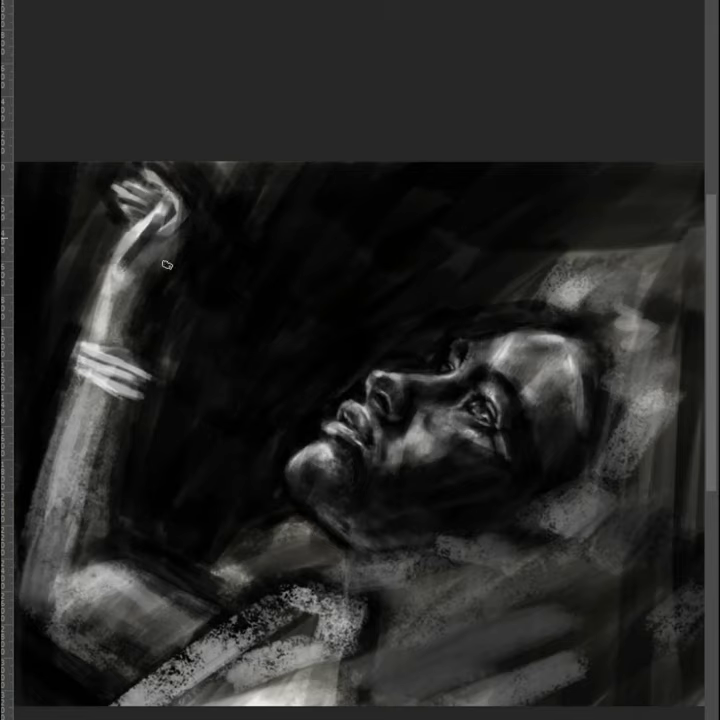
drag(83, 316, 30, 260)
mouse_move(70, 215)
mouse_down()
mouse_move(75, 150)
mouse_move(88, 138)
mouse_up()
drag(72, 180, 90, 130)
drag(163, 200, 166, 165)
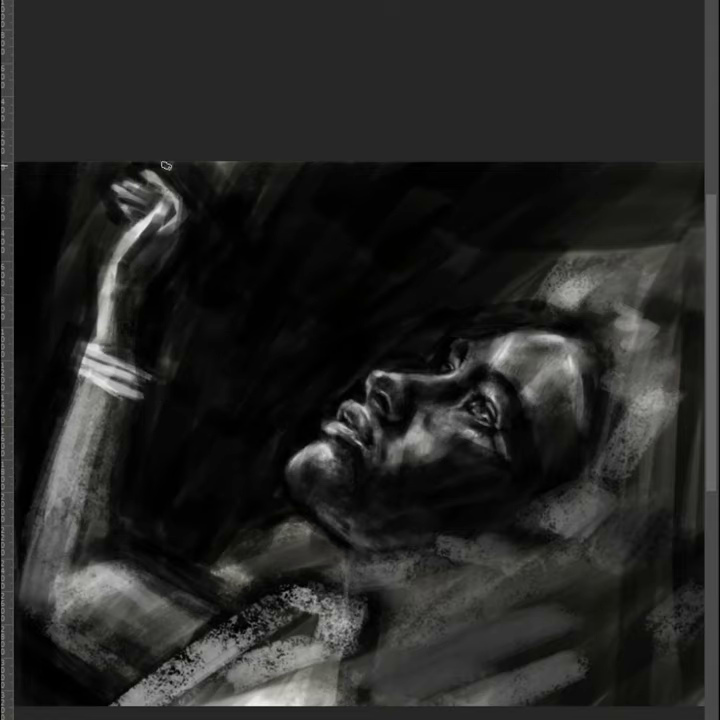
right_click(173, 232)
double_click(176, 196)
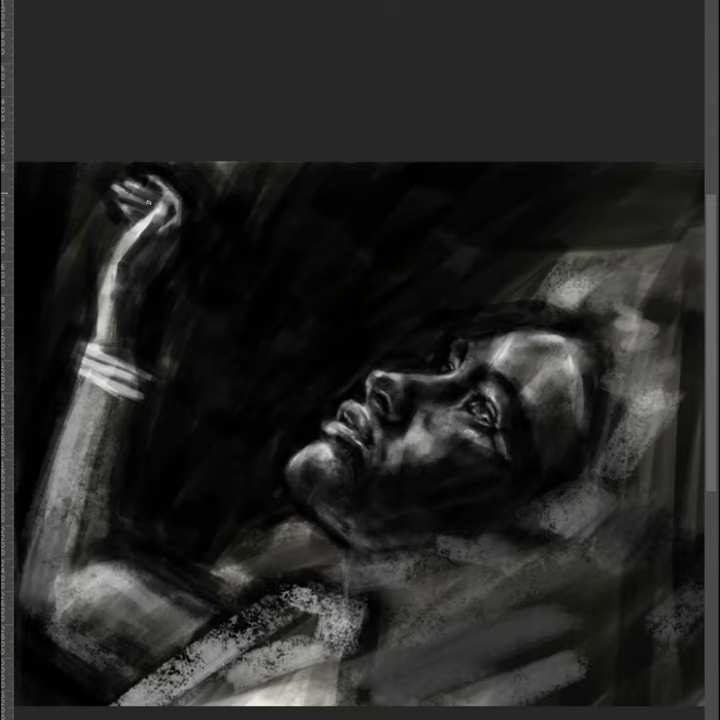
right_click(128, 228)
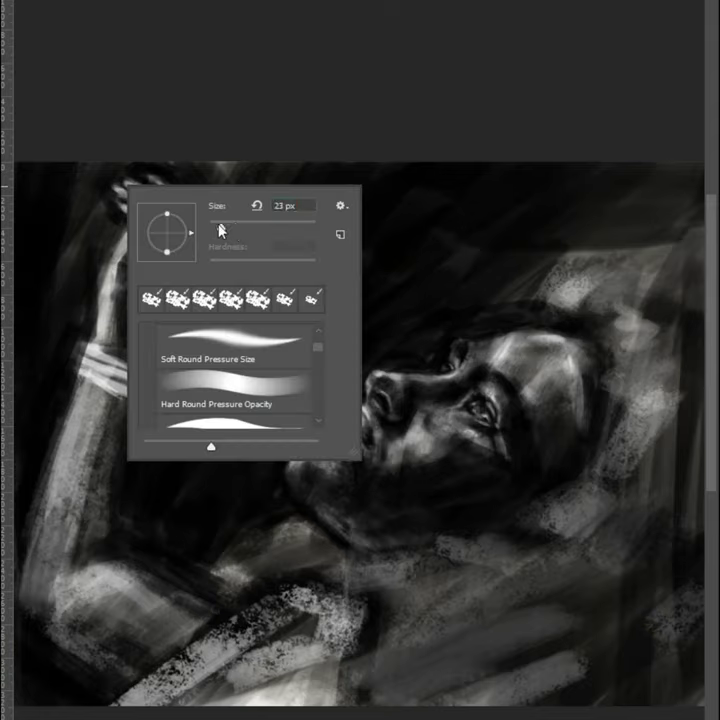
key(Escape)
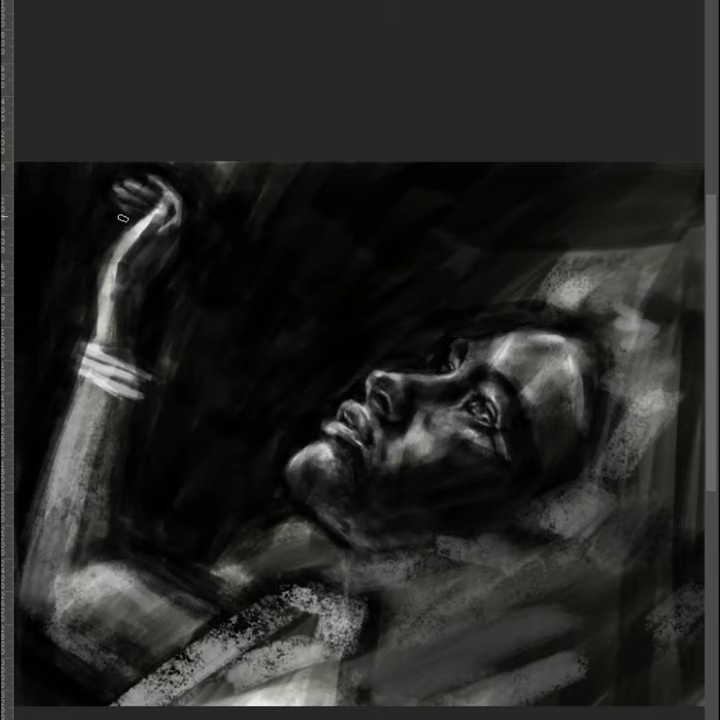
right_click(172, 197)
key(Escape)
scroll(157, 212, down, 2)
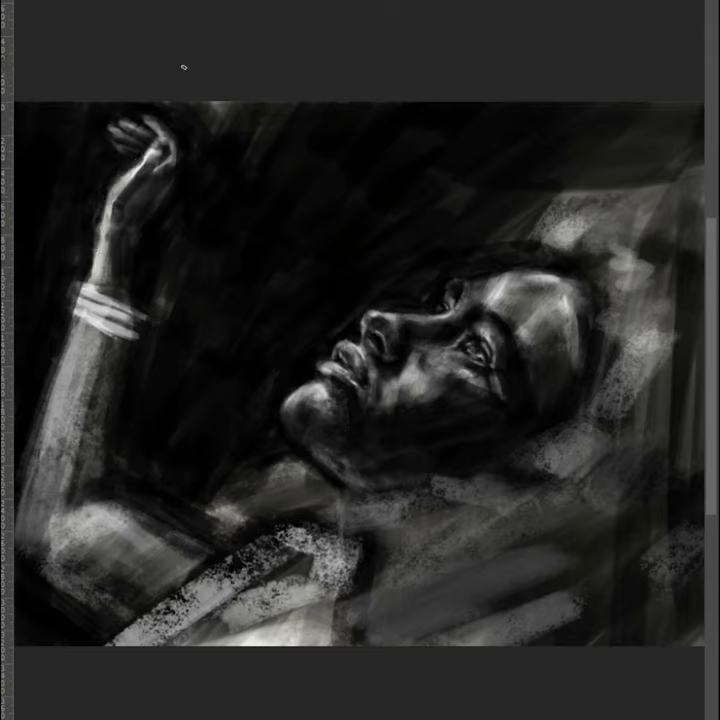
- Rotate the raised hand area with Free Transform and commit it
key(ctrl+t)
mouse_move(48, 100)
mouse_down()
mouse_move(200, 385)
mouse_move(212, 438)
mouse_move(149, 354)
mouse_up()
key(Return)
- Paint over the exposed gaps around the hand and darken the forearm below it
right_click(196, 235)
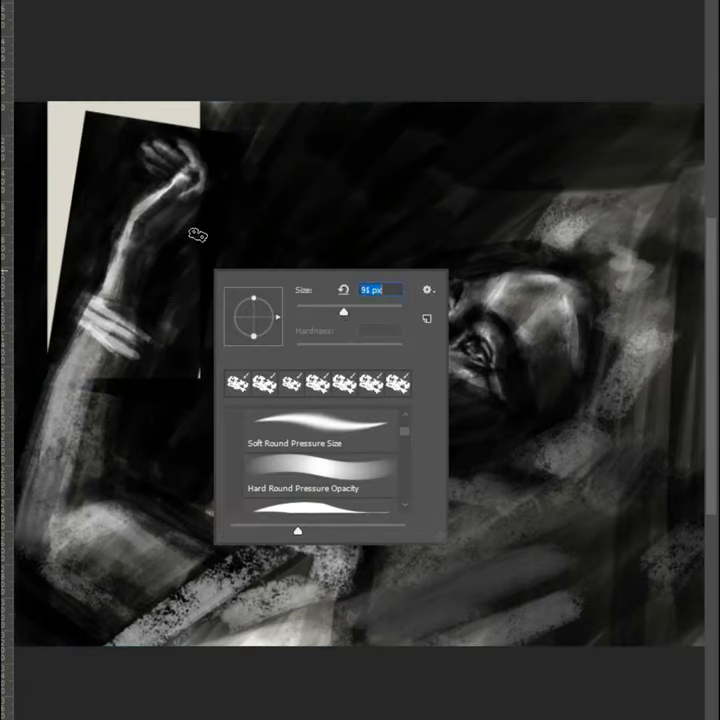
key(Escape)
mouse_move(65, 110)
mouse_down()
mouse_move(88, 125)
mouse_move(148, 381)
mouse_move(59, 363)
mouse_move(93, 405)
mouse_move(100, 310)
mouse_up()
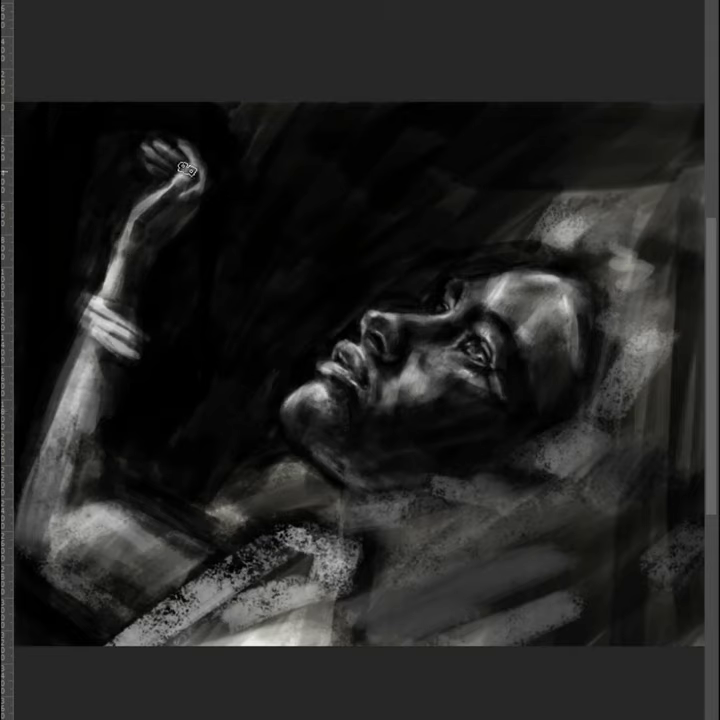
mouse_move(141, 333)
mouse_down()
mouse_move(109, 431)
mouse_move(91, 347)
mouse_up()
key(v)
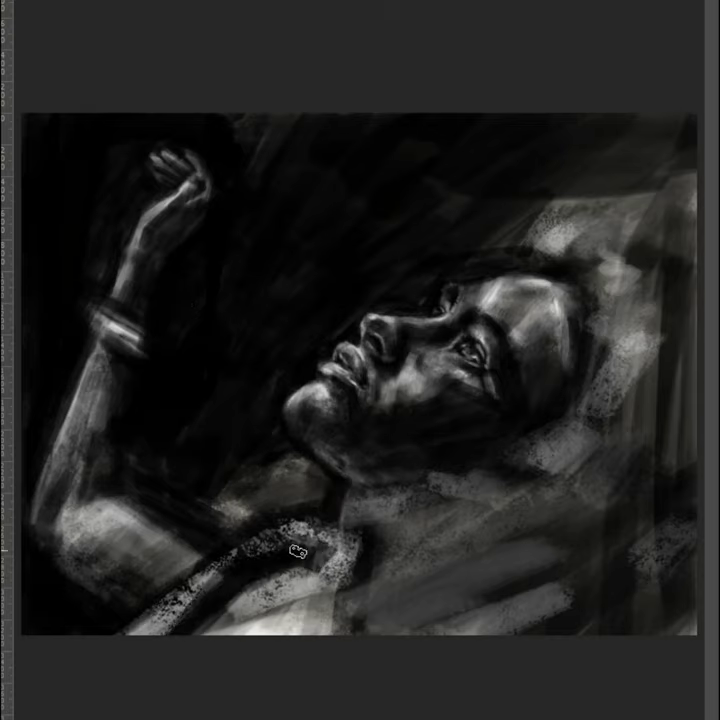
- Lighten the collar and forearm edge, and paint the bracelet band bright white
right_click(384, 520)
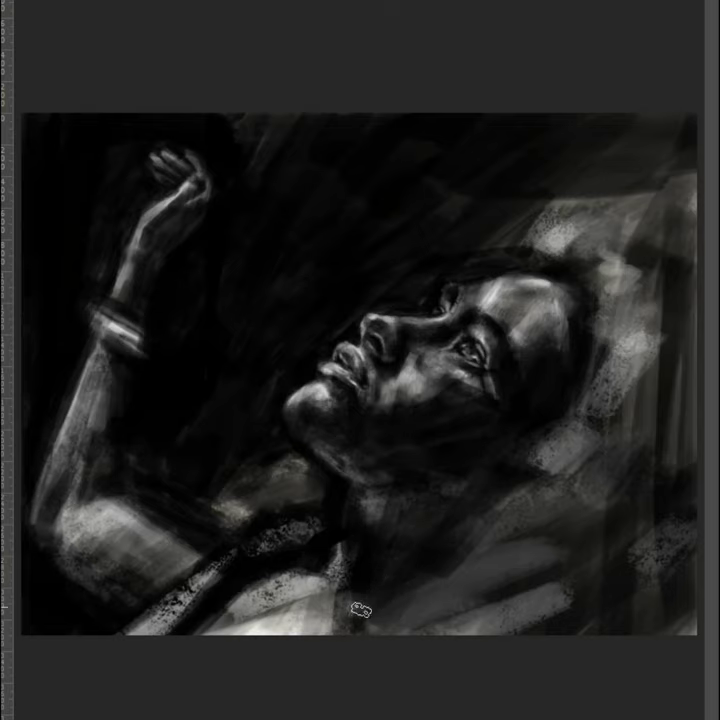
drag(250, 523, 315, 532)
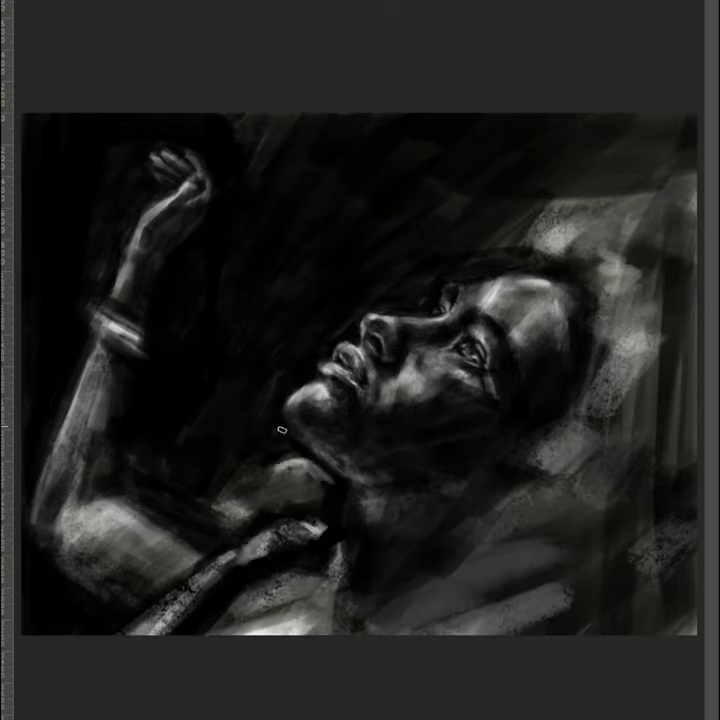
drag(39, 516, 95, 368)
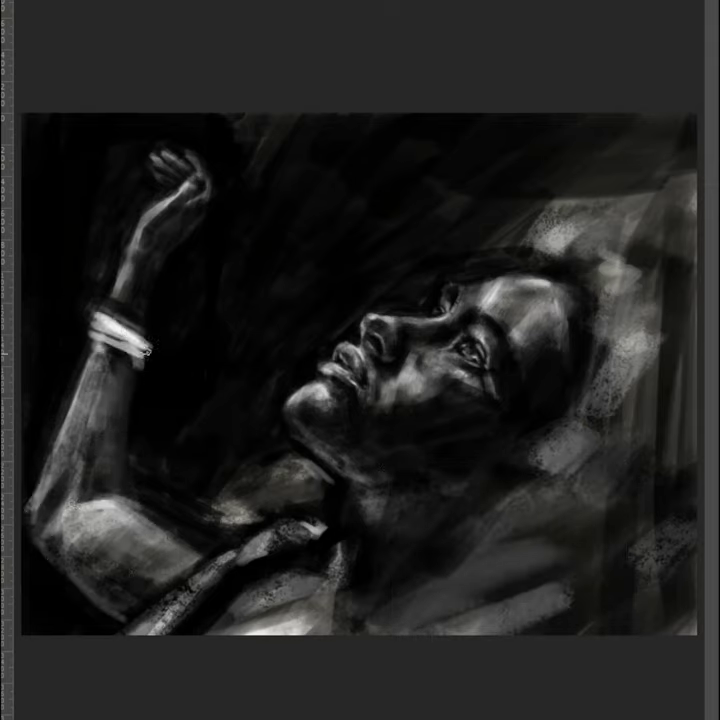
drag(148, 352, 106, 335)
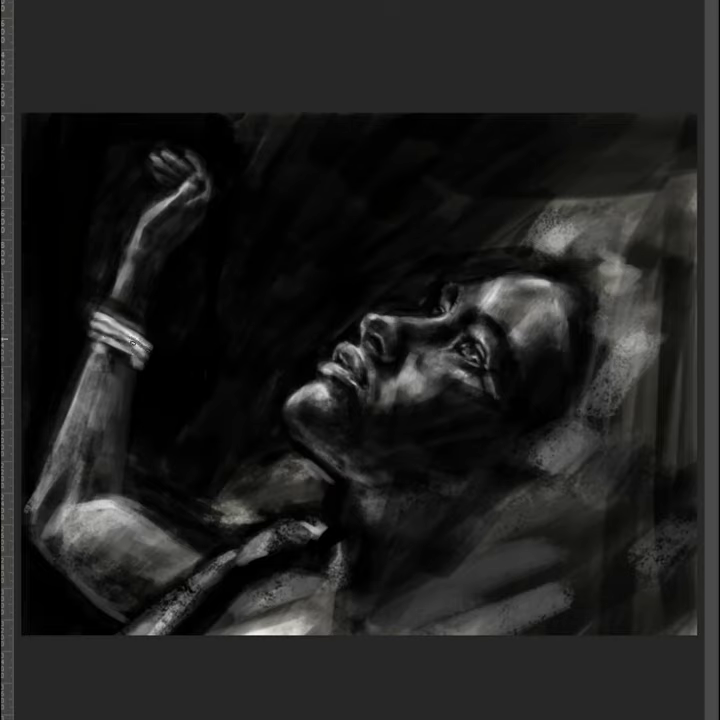
drag(107, 283, 138, 241)
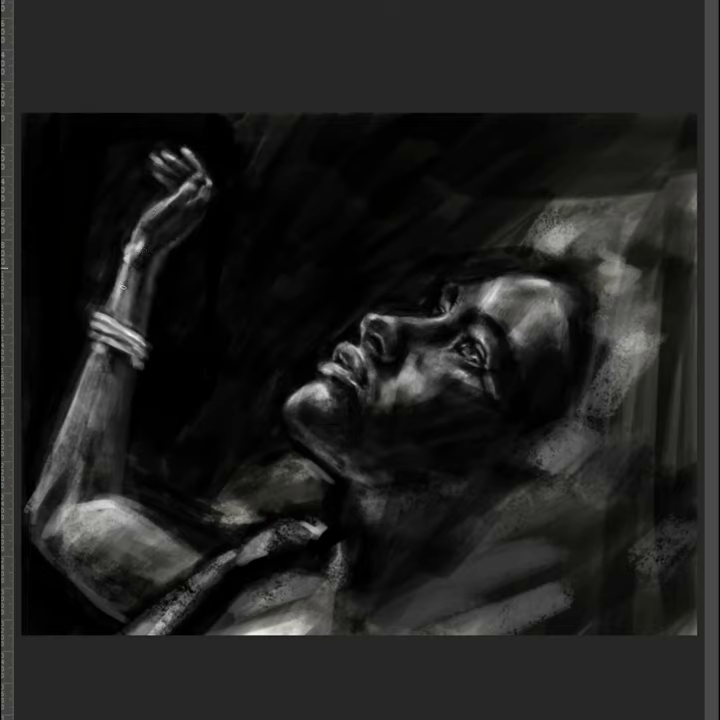
- Darken the wrist, elbow, lower-right drapery, top-right corner and forearm edge
drag(123, 287, 146, 253)
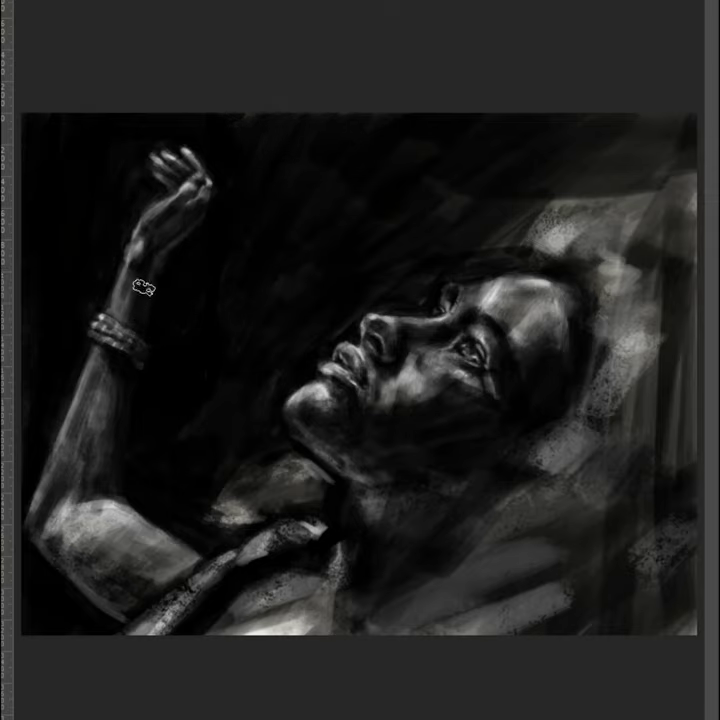
drag(129, 510, 196, 522)
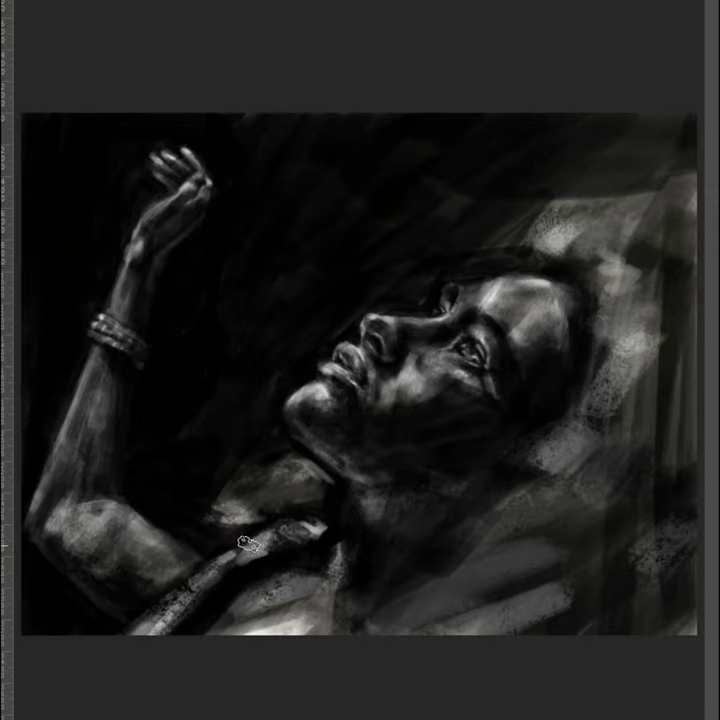
drag(470, 610, 690, 520)
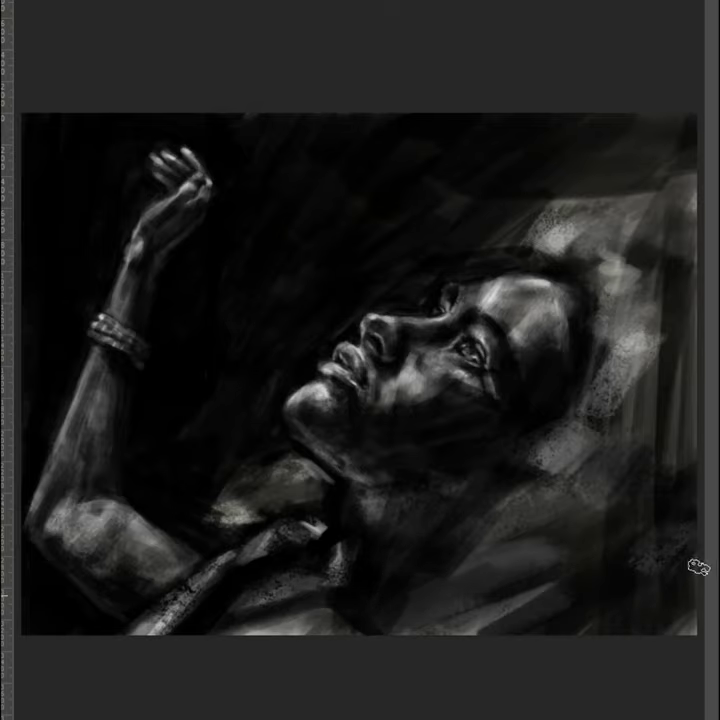
drag(690, 175, 600, 125)
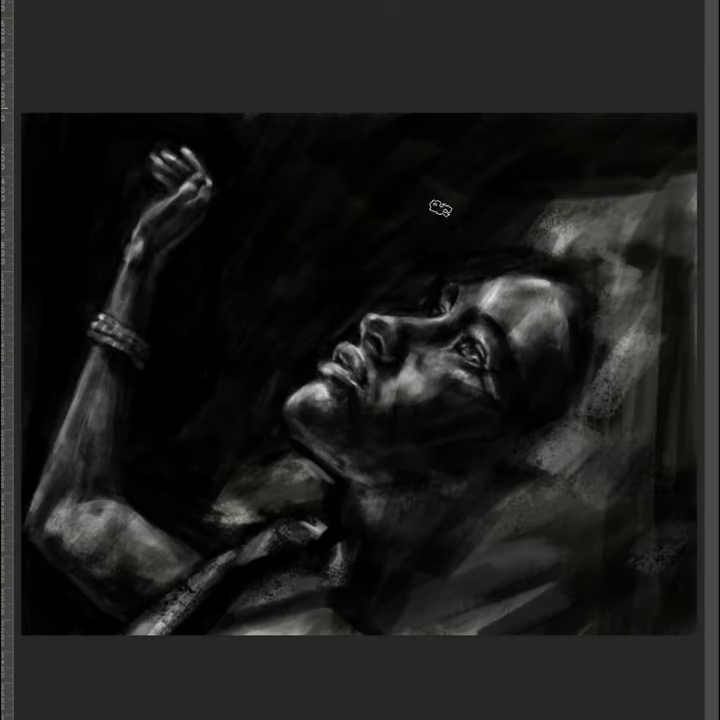
right_click(180, 410)
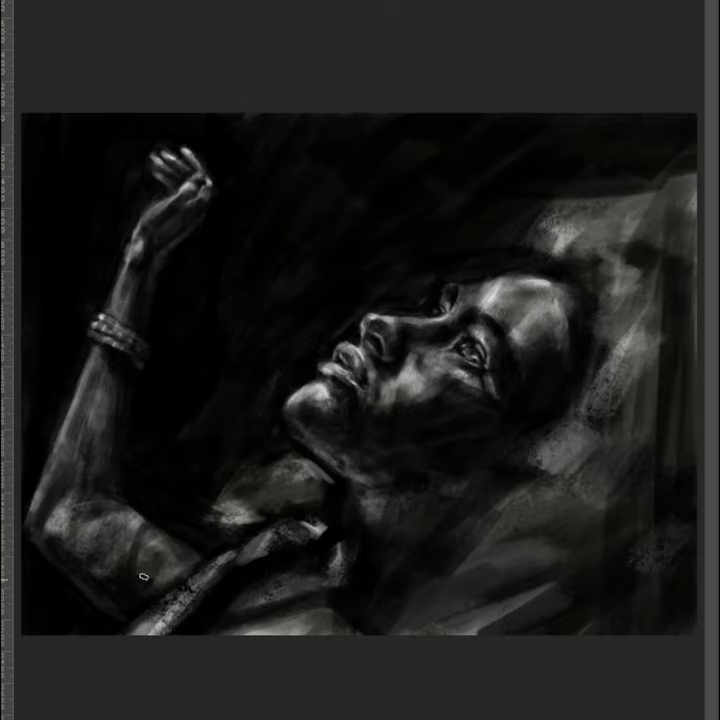
drag(76, 322, 34, 222)
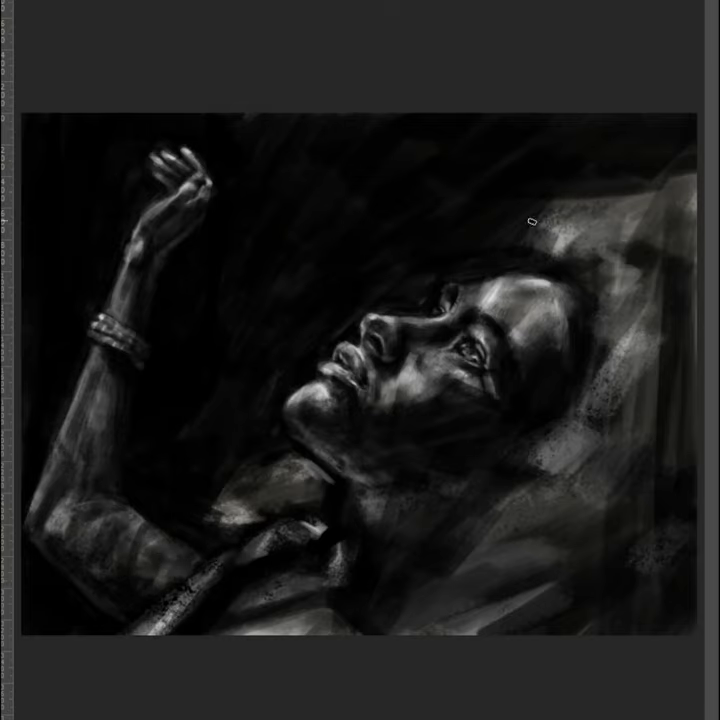
- Darken the bright area behind the head and fit the painting to the window
drag(532, 221, 660, 290)
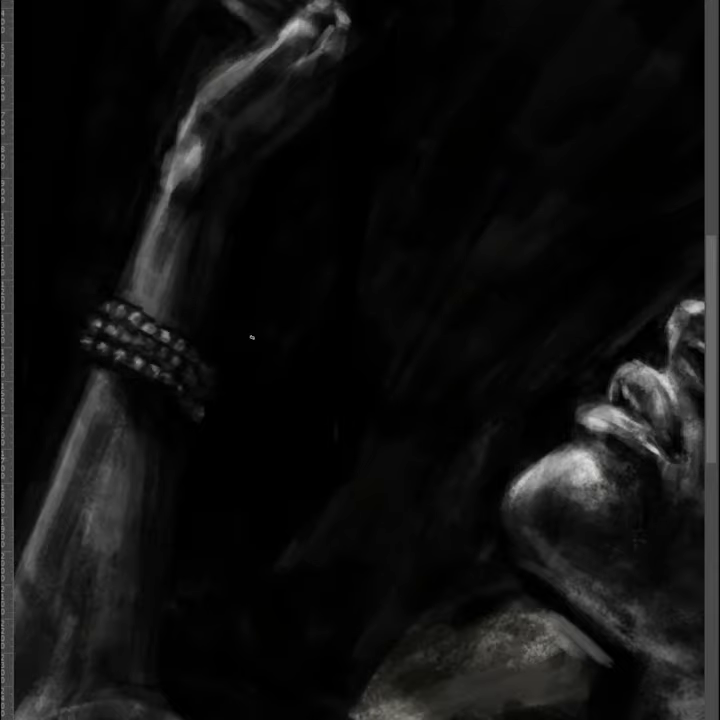
key(ctrl+0)
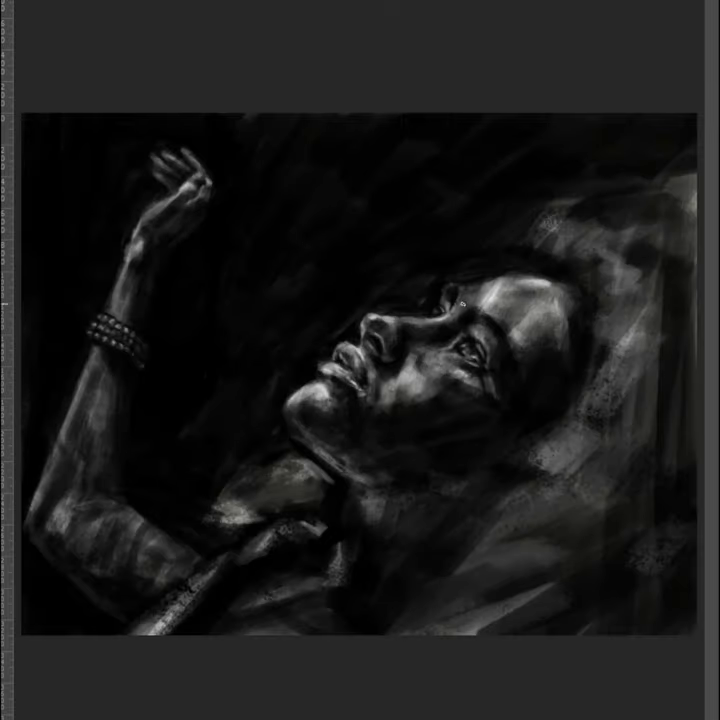
- Paint light diagonal strokes over the forearm, collar, neck and chest with a preset brush
right_click(482, 357)
key(Escape)
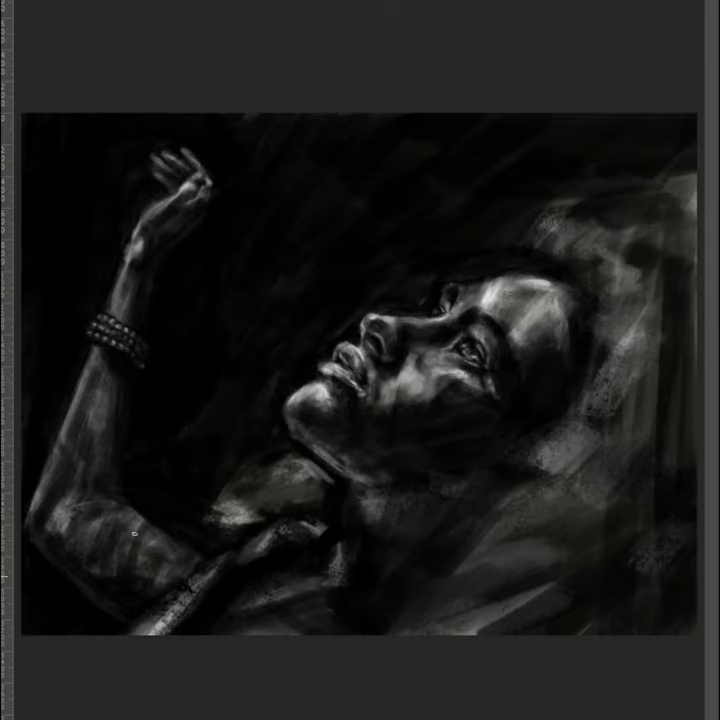
drag(118, 578, 138, 522)
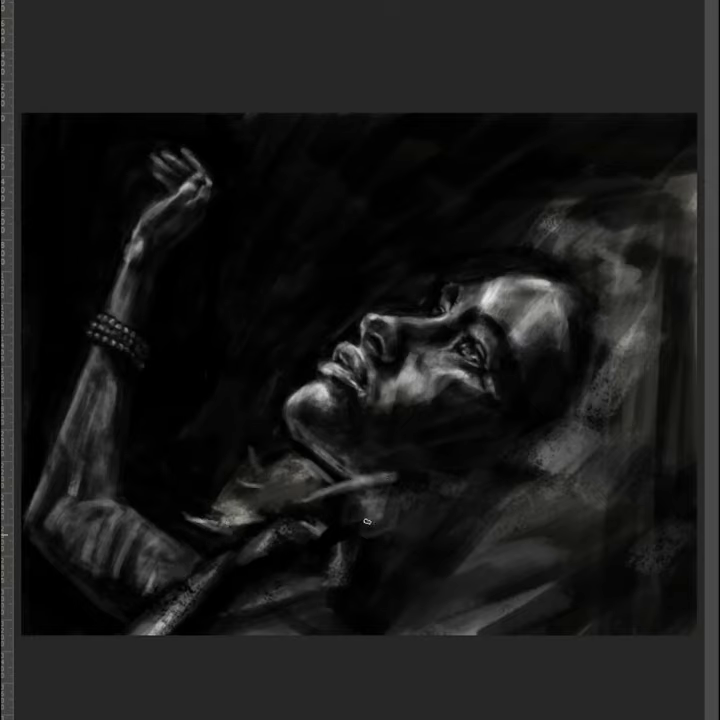
drag(212, 524, 484, 459)
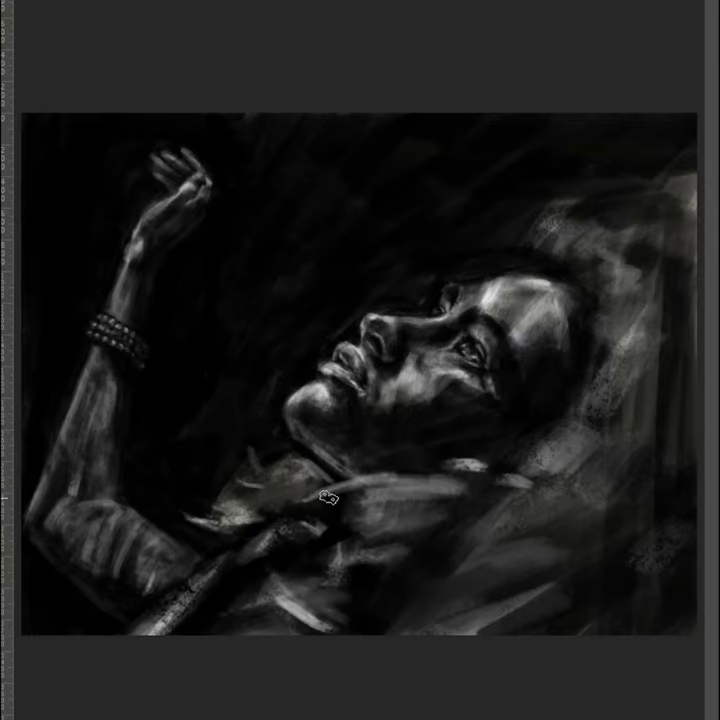
drag(440, 480, 528, 468)
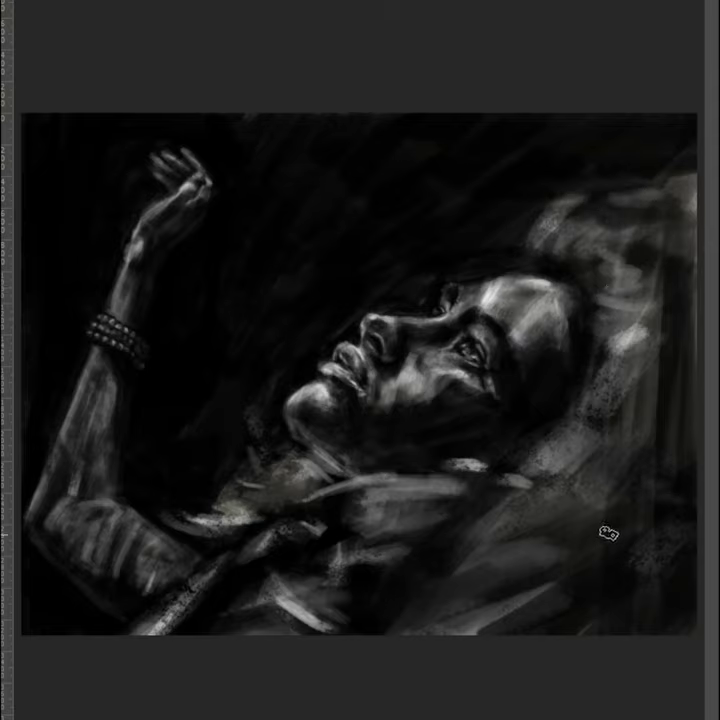
drag(600, 490, 442, 530)
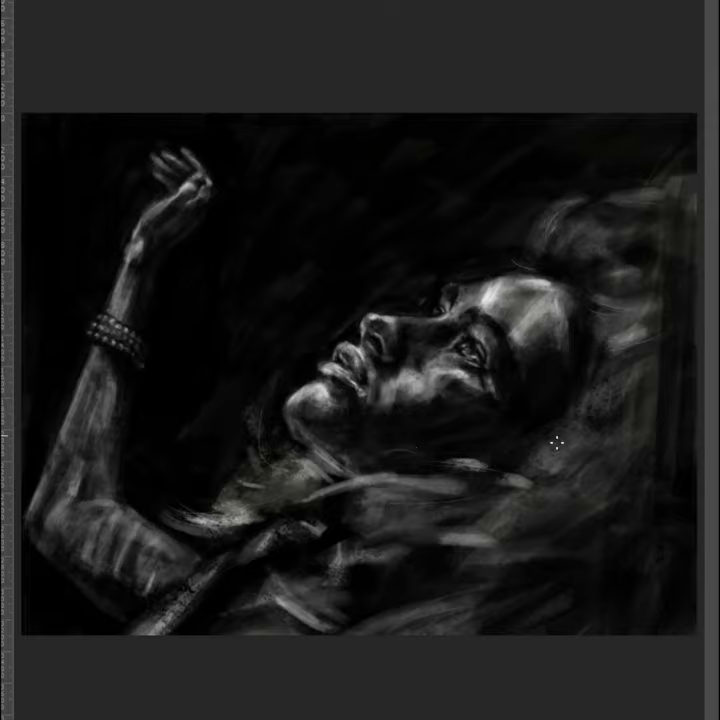
- Zoom in to brighten the upper lip highlight, then fit the whole painting in the window
scroll(550, 258, up, 3)
scroll(556, 370, up, 3)
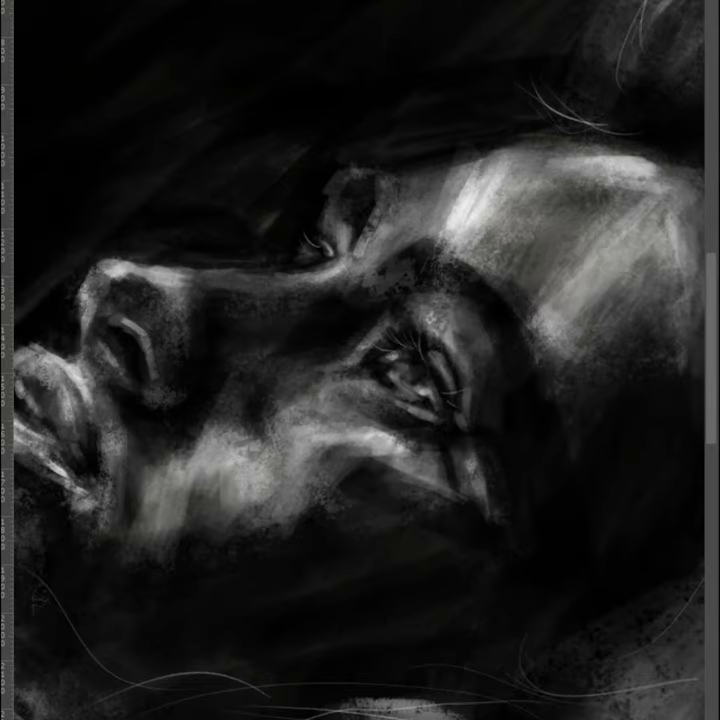
key(Return)
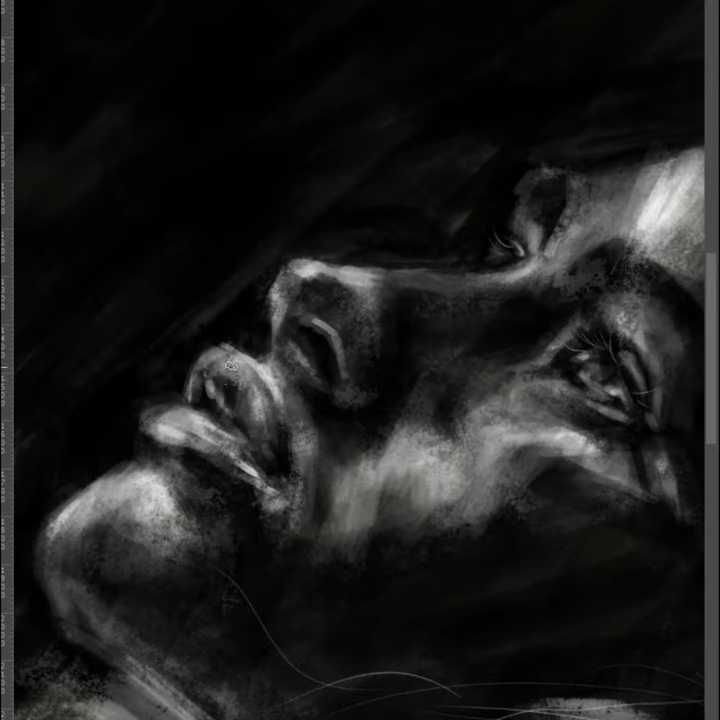
drag(266, 384, 212, 440)
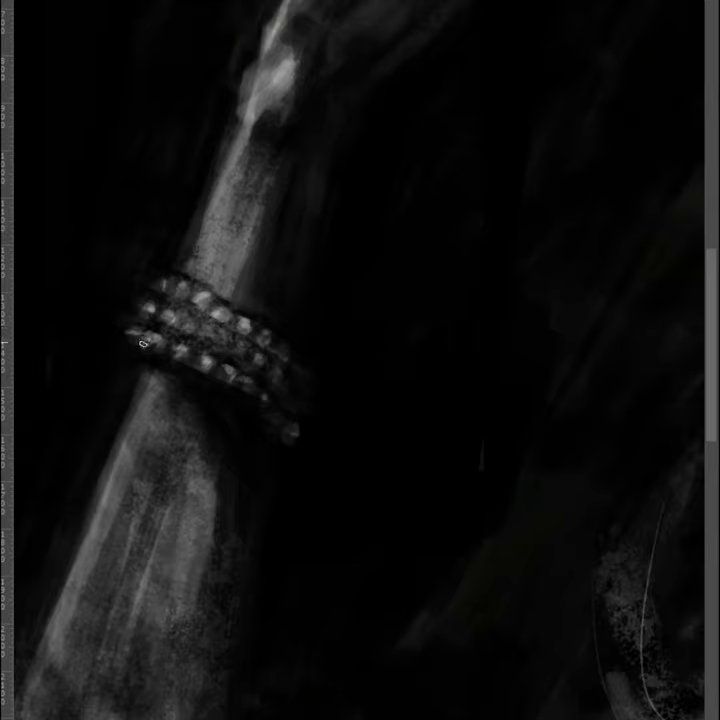
key(ctrl+0)
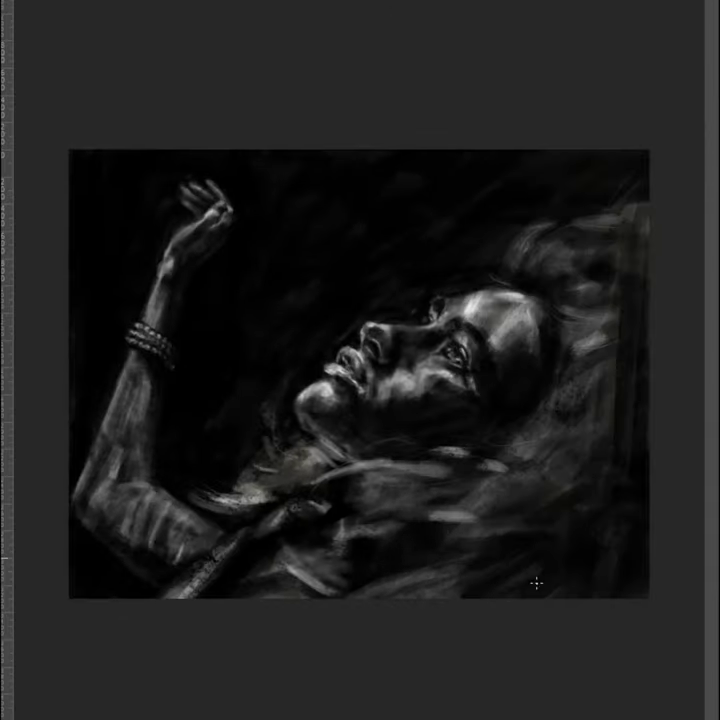